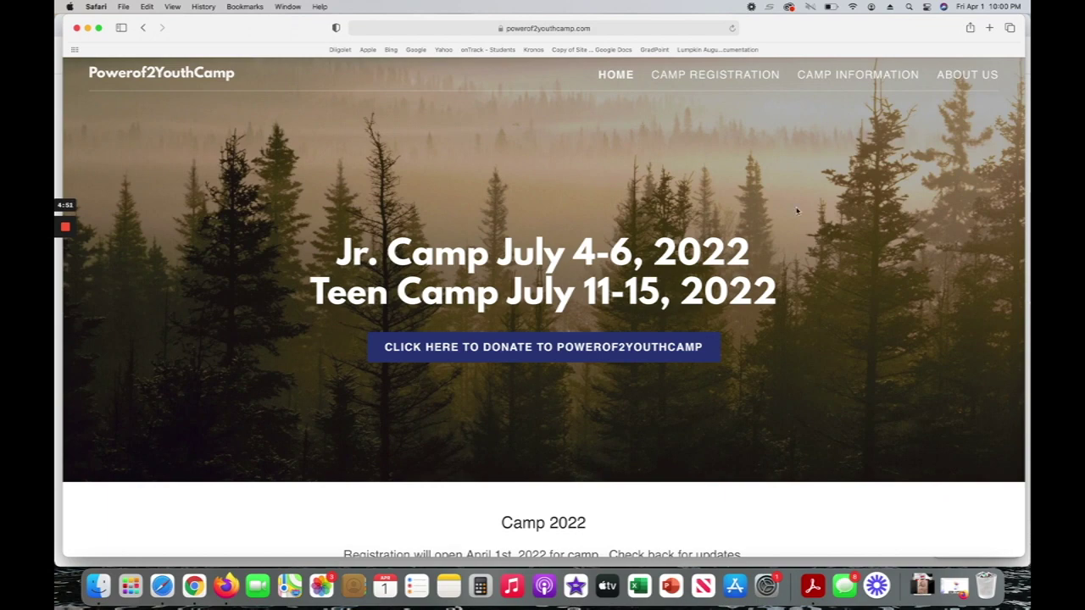
Follow CAMP REGISTRATION to the register link, opening the Power of 2 Youth Camp parent sign-in.
{"action": "left_click", "coordinate": [687, 77]}
{"action": "scroll", "coordinate": [653, 324], "scroll_direction": "down", "scroll_amount": 1}
{"action": "scroll", "coordinate": [652, 325], "scroll_direction": "down", "scroll_amount": 5}
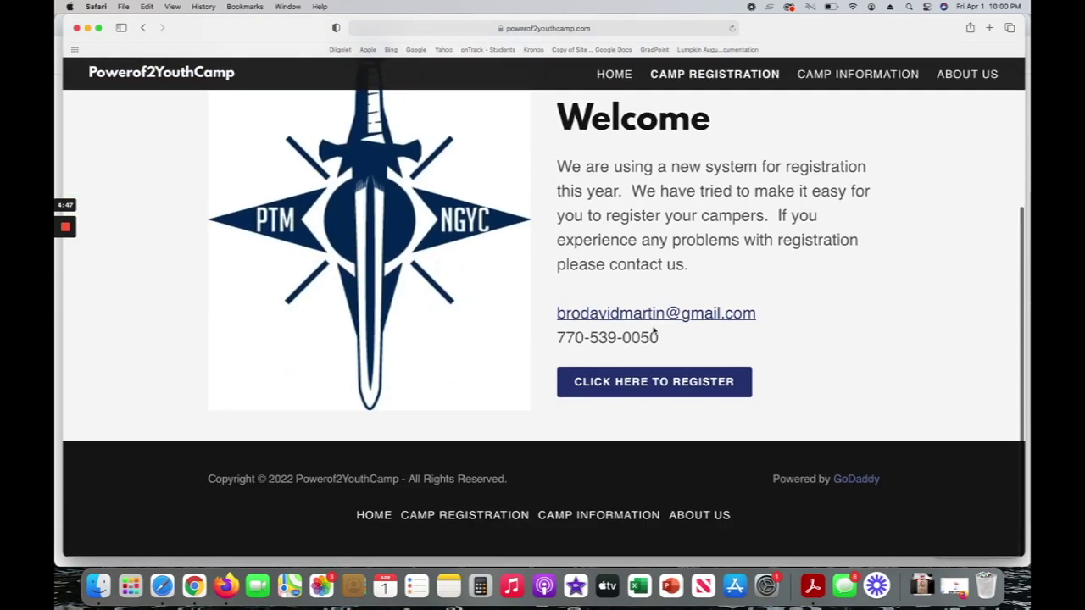
{"action": "left_click", "coordinate": [636, 388]}
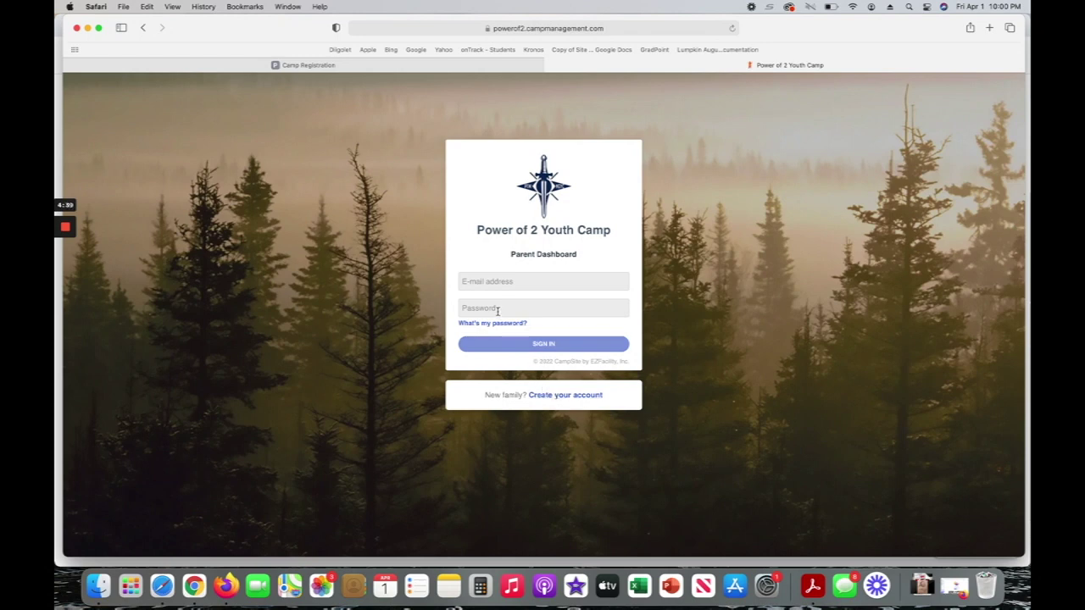
Create a new family account and enter the camper's first and last name, with gender Male.
{"action": "left_click", "coordinate": [561, 397]}
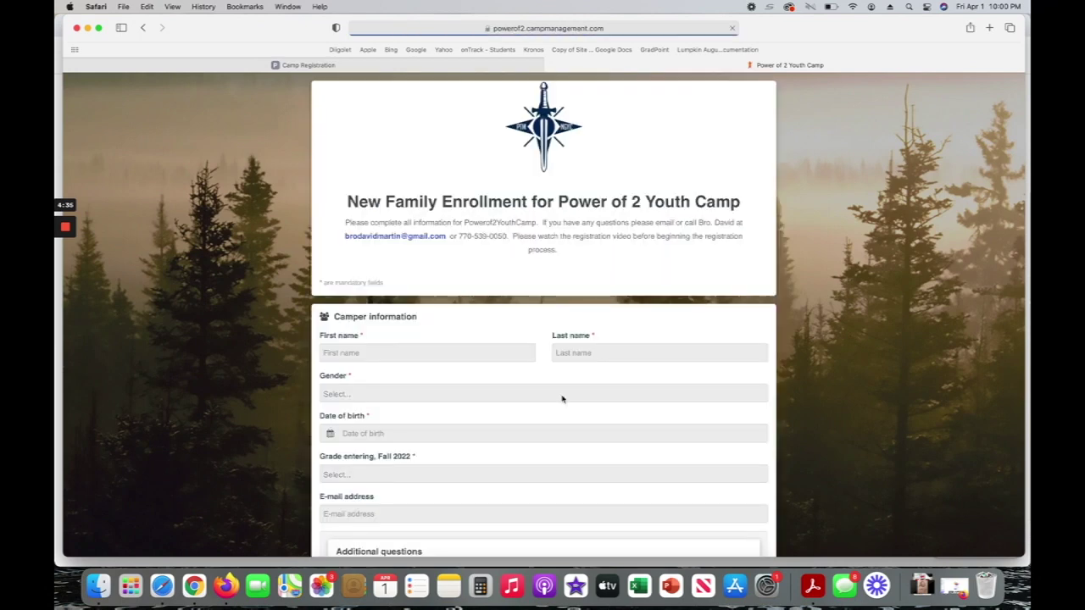
{"action": "scroll", "coordinate": [516, 375], "scroll_direction": "down", "scroll_amount": 3}
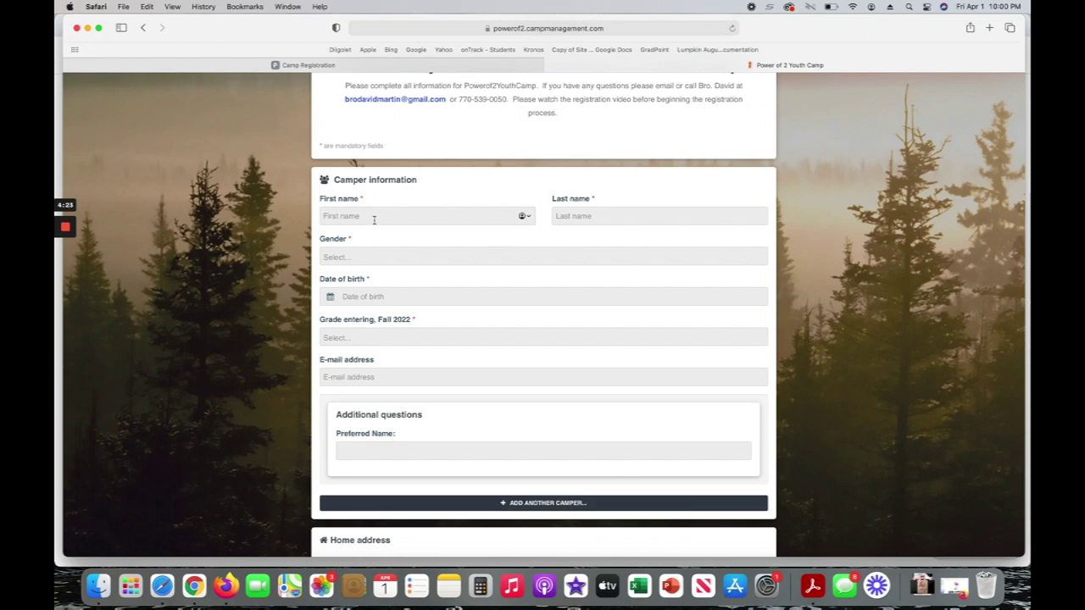
{"action": "type", "text": "Test"}
{"action": "key", "text": "Tab"}
{"action": "type", "text": "C"}
{"action": "left_click", "coordinate": [346, 261]}
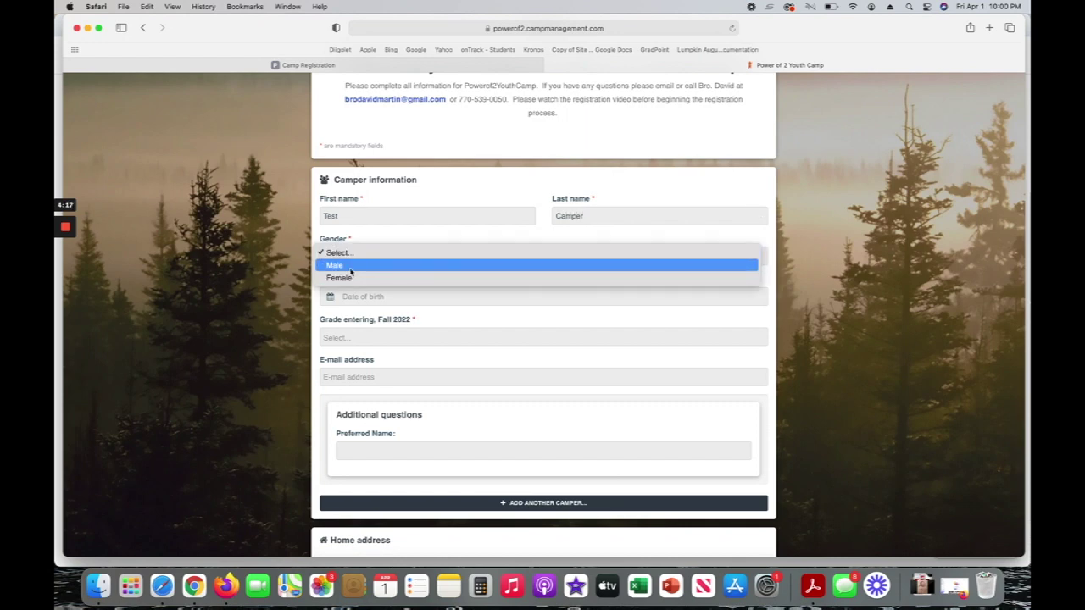
{"action": "left_click", "coordinate": [350, 266]}
{"action": "left_click", "coordinate": [395, 299]}
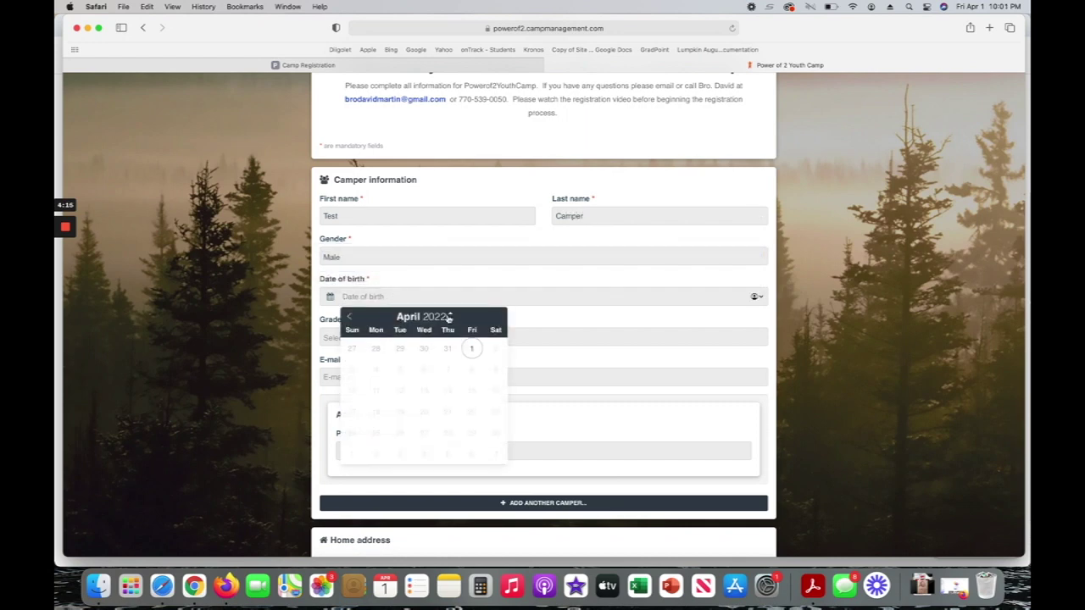
{"action": "left_click", "coordinate": [450, 320]}
{"action": "left_click", "coordinate": [450, 319]}
{"action": "left_click", "coordinate": [450, 319]}
{"action": "left_click", "coordinate": [450, 320]}
{"action": "left_click", "coordinate": [450, 320]}
{"action": "left_click", "coordinate": [450, 319]}
{"action": "left_click", "coordinate": [450, 319]}
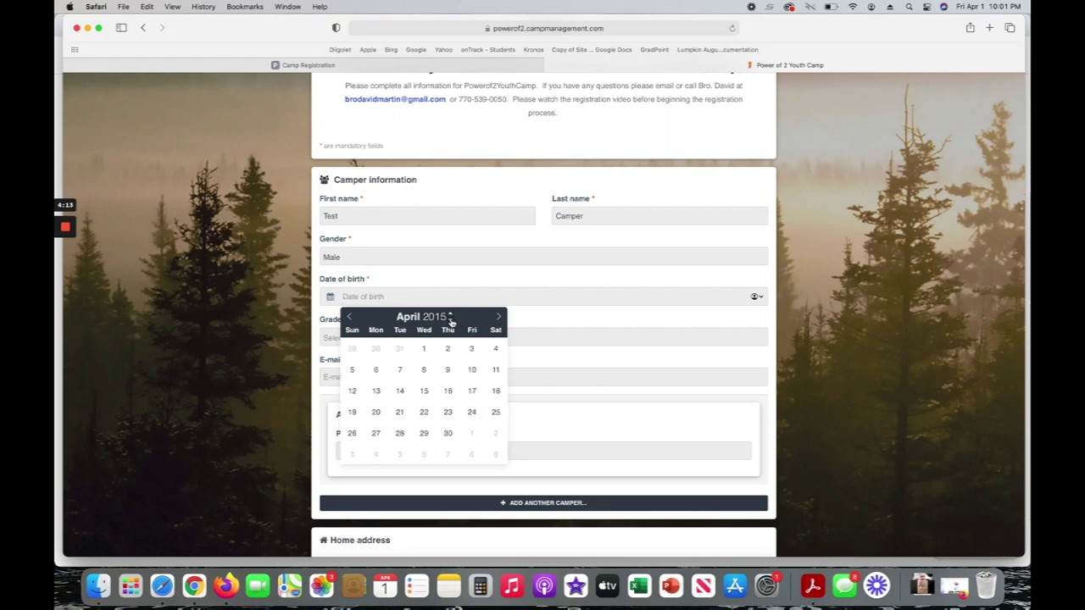
{"action": "left_click", "coordinate": [450, 319]}
{"action": "left_click", "coordinate": [451, 319]}
{"action": "left_click", "coordinate": [450, 319]}
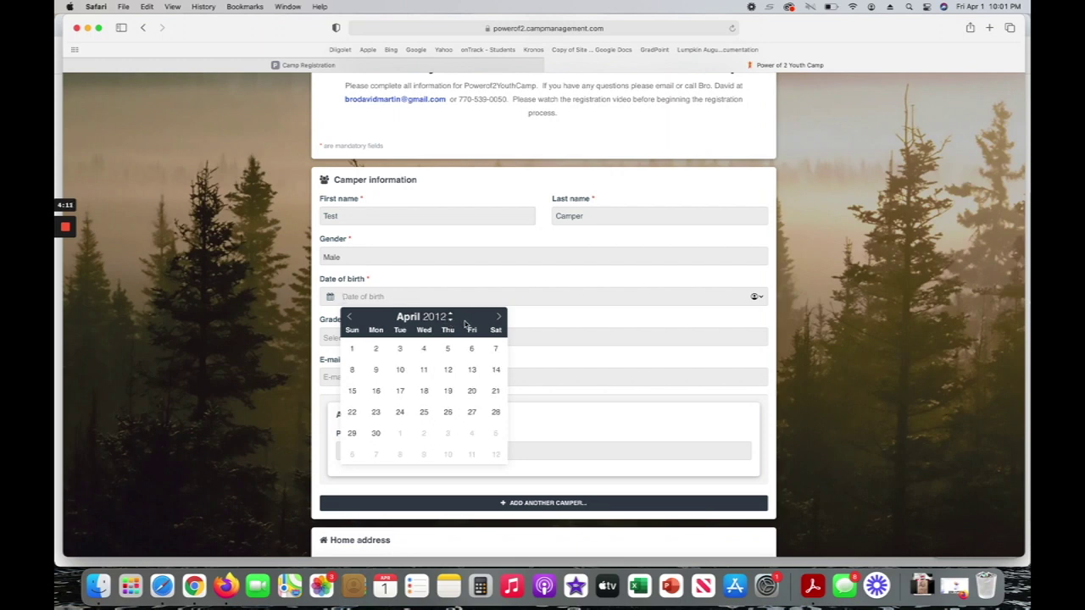
{"action": "left_click", "coordinate": [352, 350]}
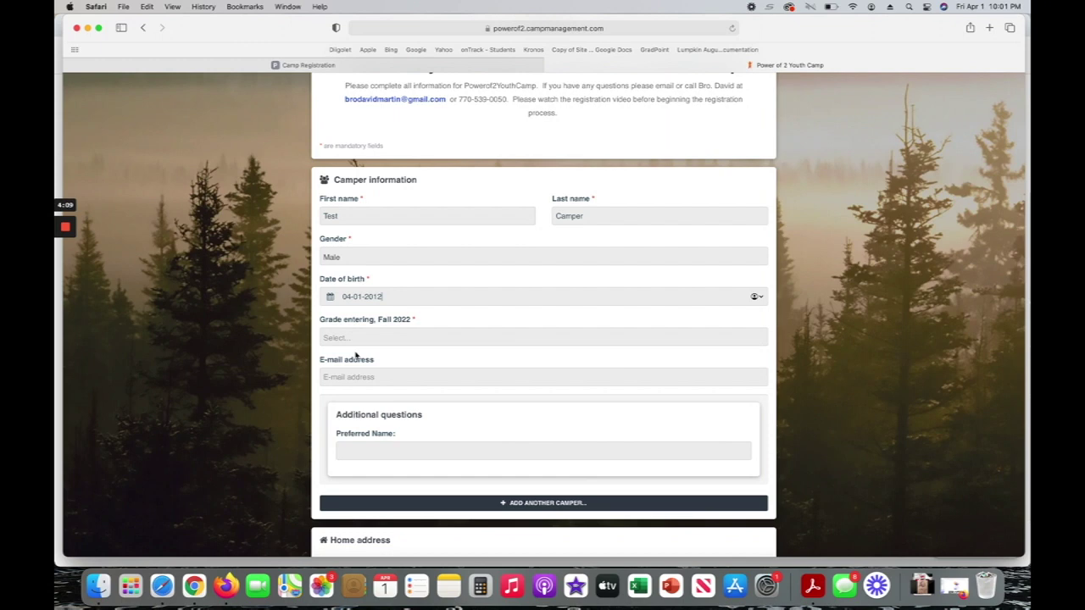
{"action": "left_click", "coordinate": [380, 337]}
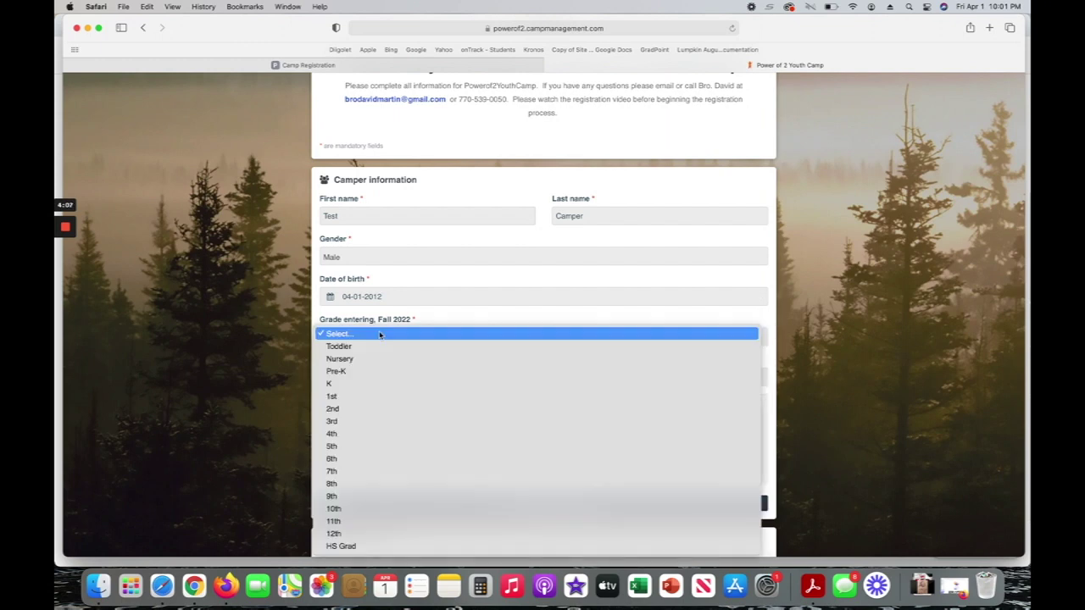
{"action": "left_click", "coordinate": [340, 447]}
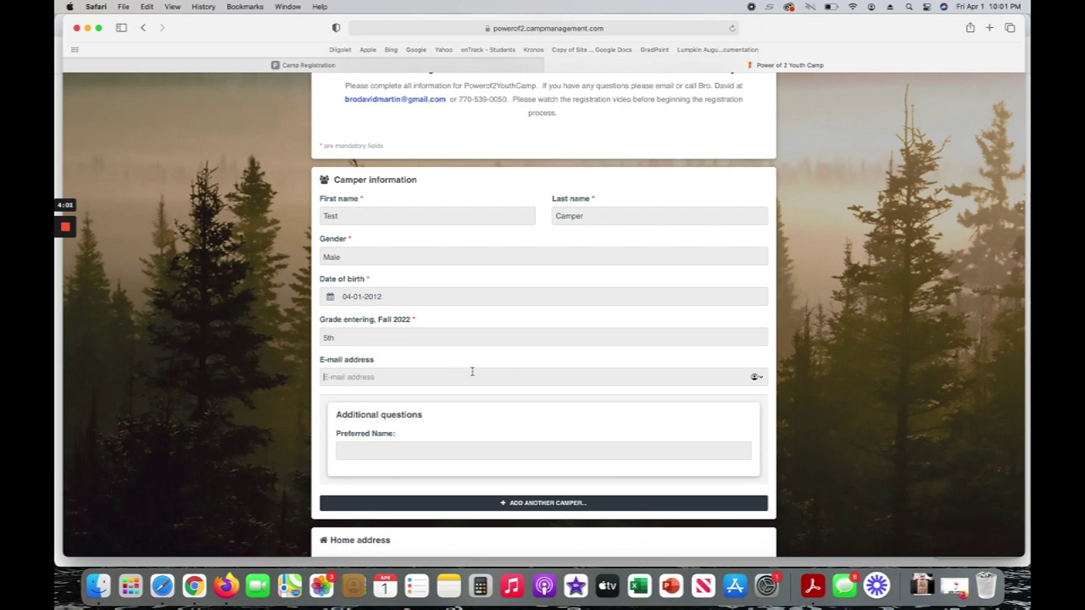
{"action": "left_click", "coordinate": [410, 381]}
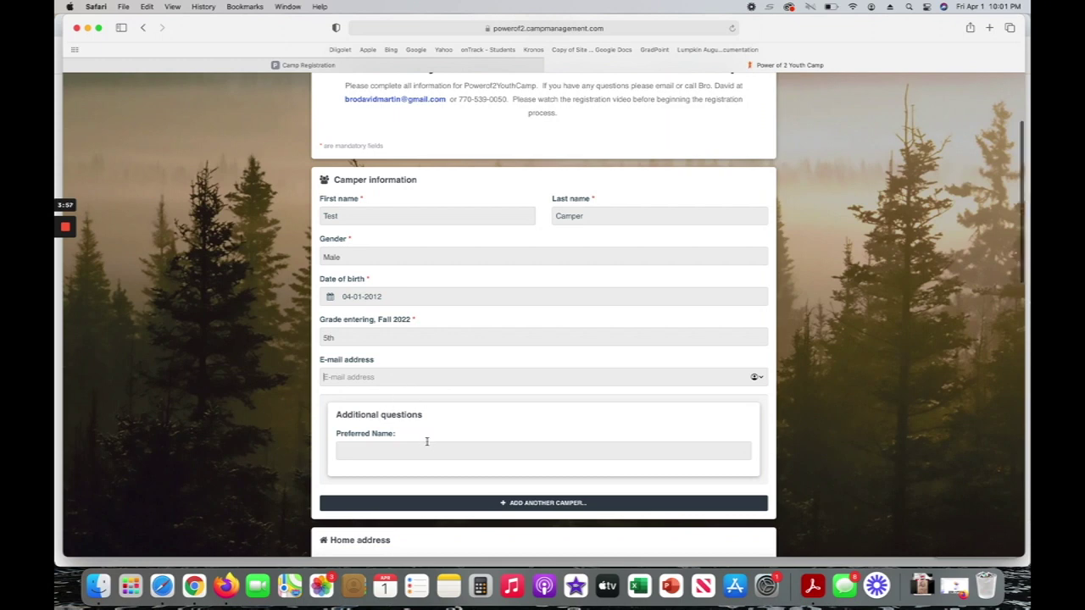
Enter the family's home address from the suggested match, plus the home phone number.
{"action": "scroll", "coordinate": [426, 438], "scroll_direction": "down", "scroll_amount": 2}
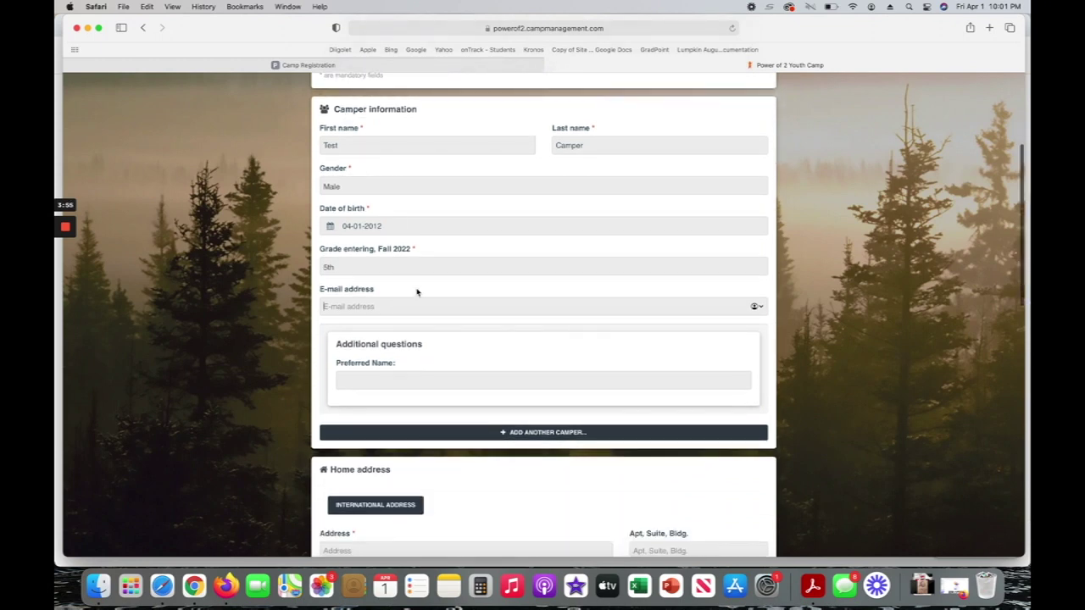
{"action": "scroll", "coordinate": [438, 402], "scroll_direction": "down", "scroll_amount": 3}
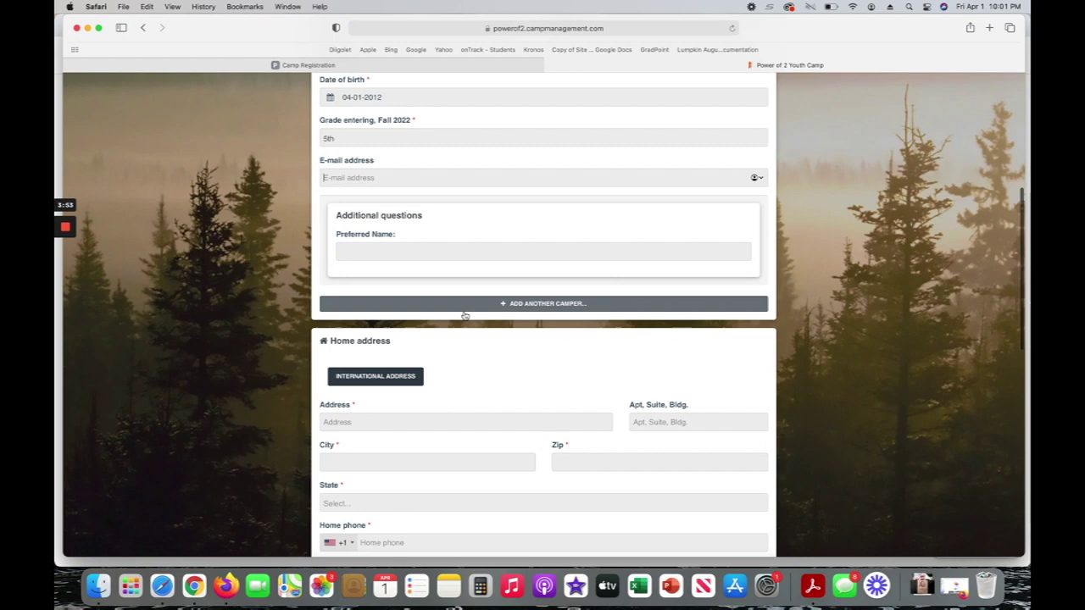
{"action": "scroll", "coordinate": [406, 355], "scroll_direction": "down", "scroll_amount": 3}
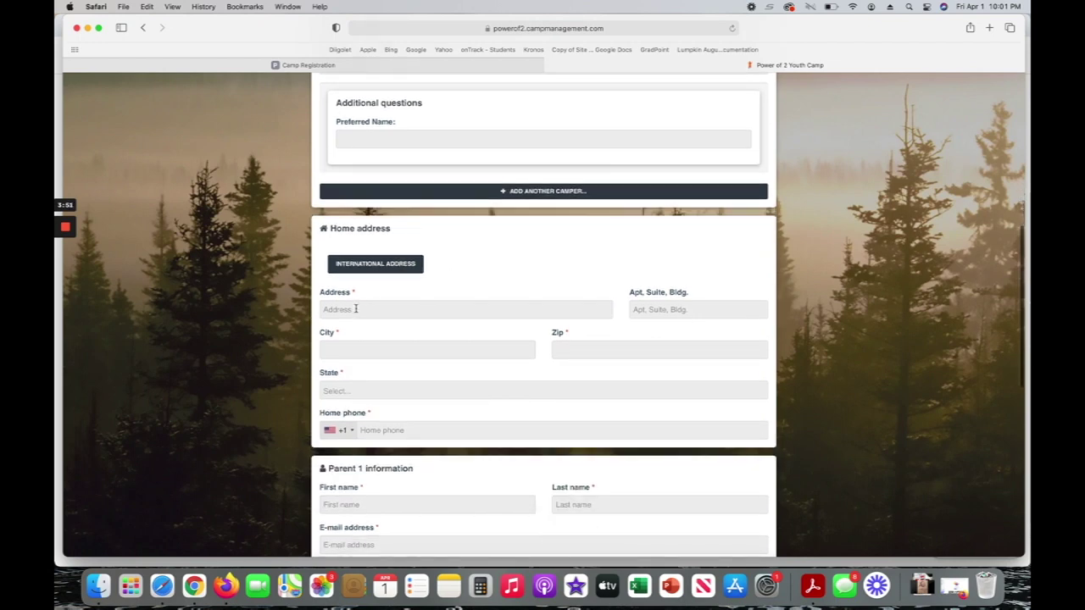
{"action": "type", "text": "123"}
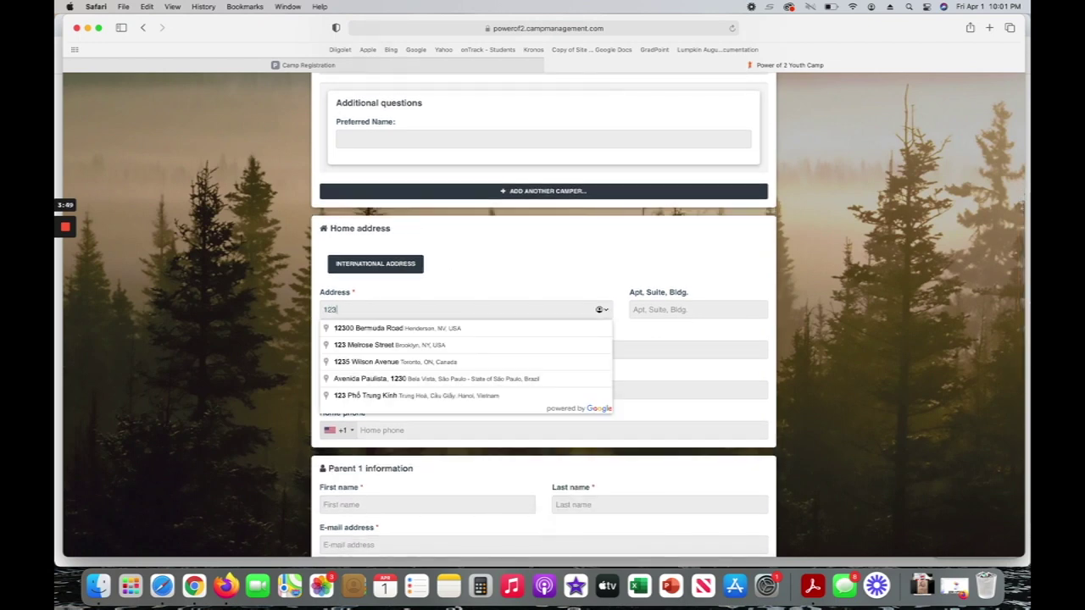
{"action": "left_click", "coordinate": [392, 348]}
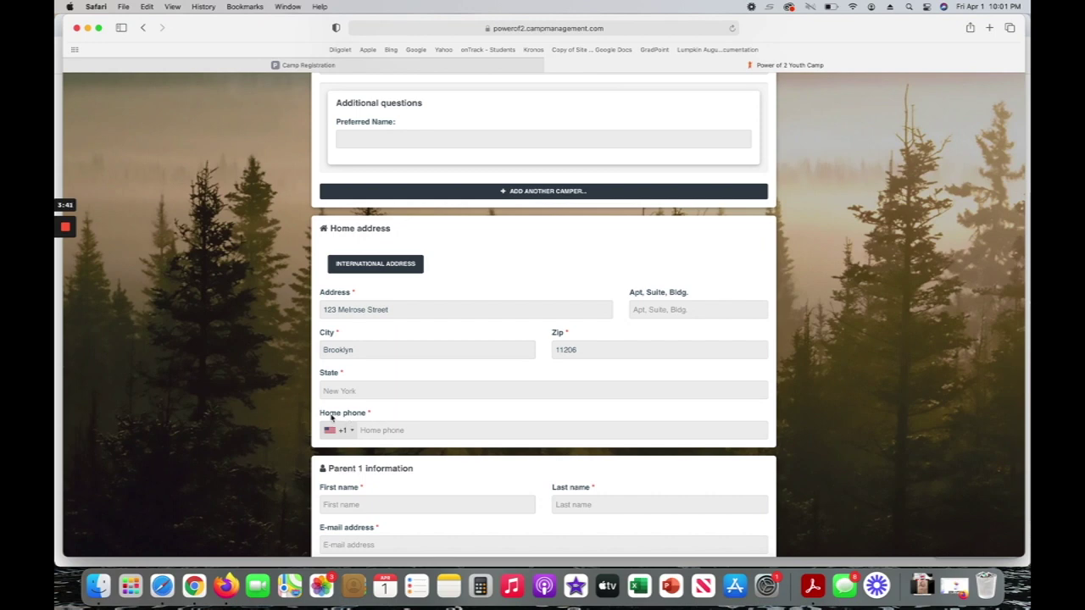
{"action": "left_click", "coordinate": [381, 432]}
{"action": "type", "text": "777-777-7777"}
Add Parent 1's first and last name and e-mail address, with relationship Father.
{"action": "scroll", "coordinate": [433, 443], "scroll_direction": "down", "scroll_amount": 5}
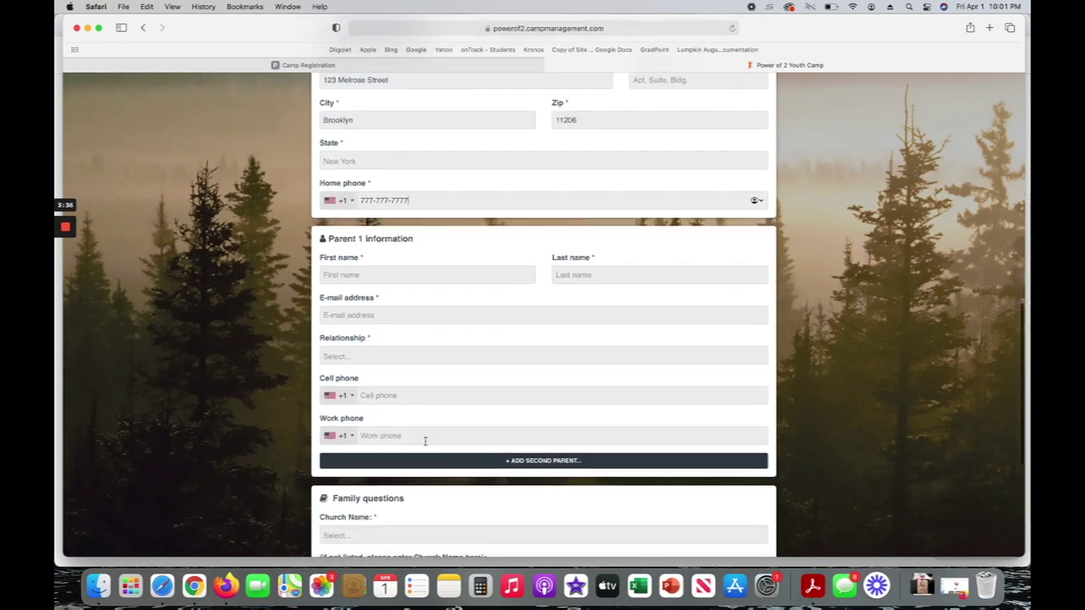
{"action": "left_click", "coordinate": [367, 270]}
{"action": "type", "text": "Da"}
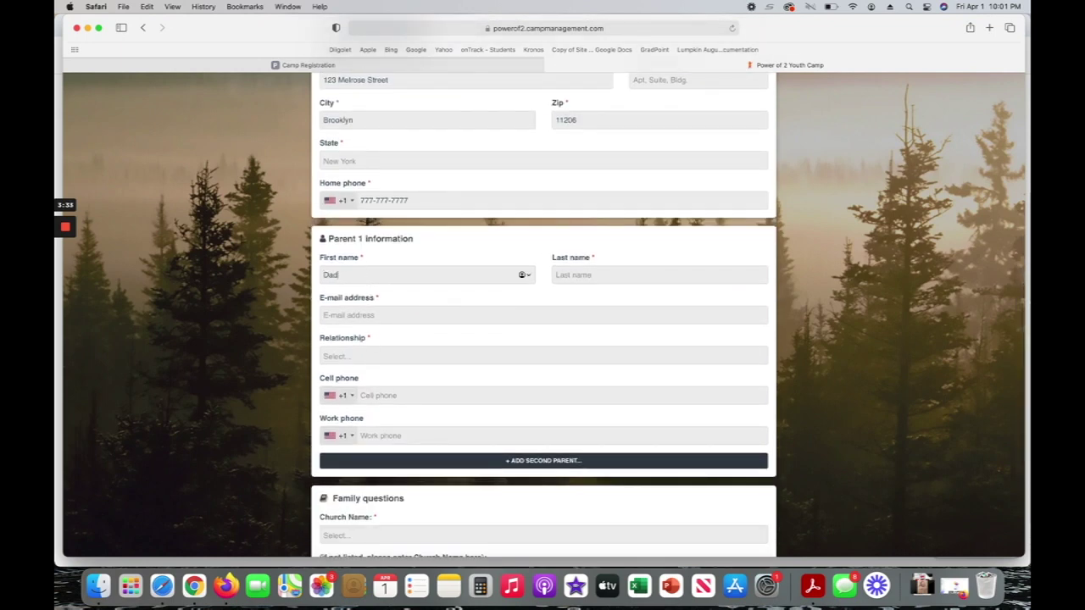
{"action": "type", "text": "d"}
{"action": "key", "text": "Tab"}
{"action": "type", "text": "Cam"}
{"action": "left_click", "coordinate": [337, 317]}
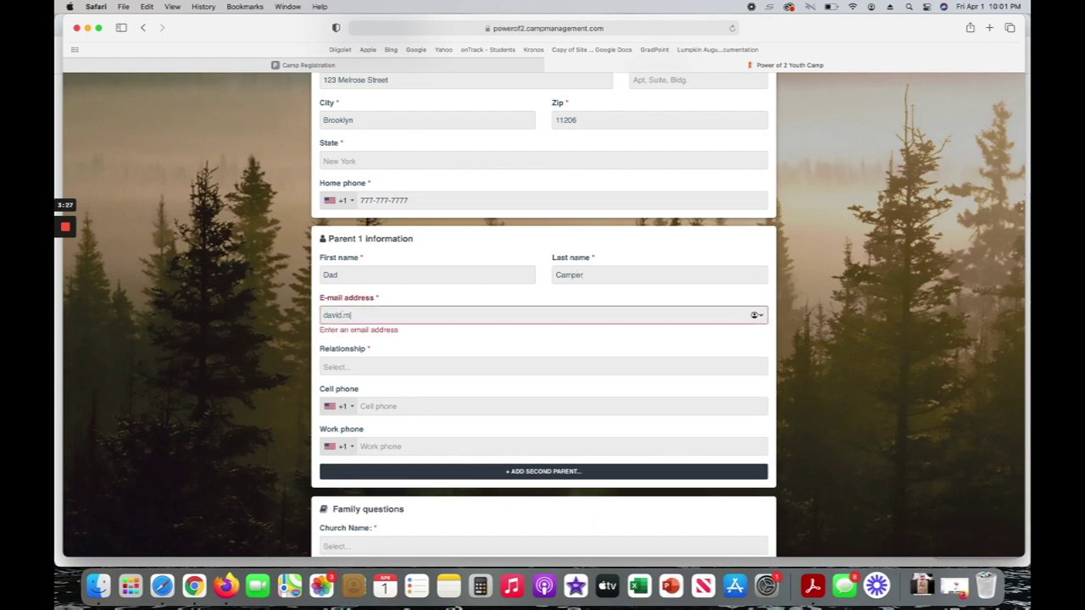
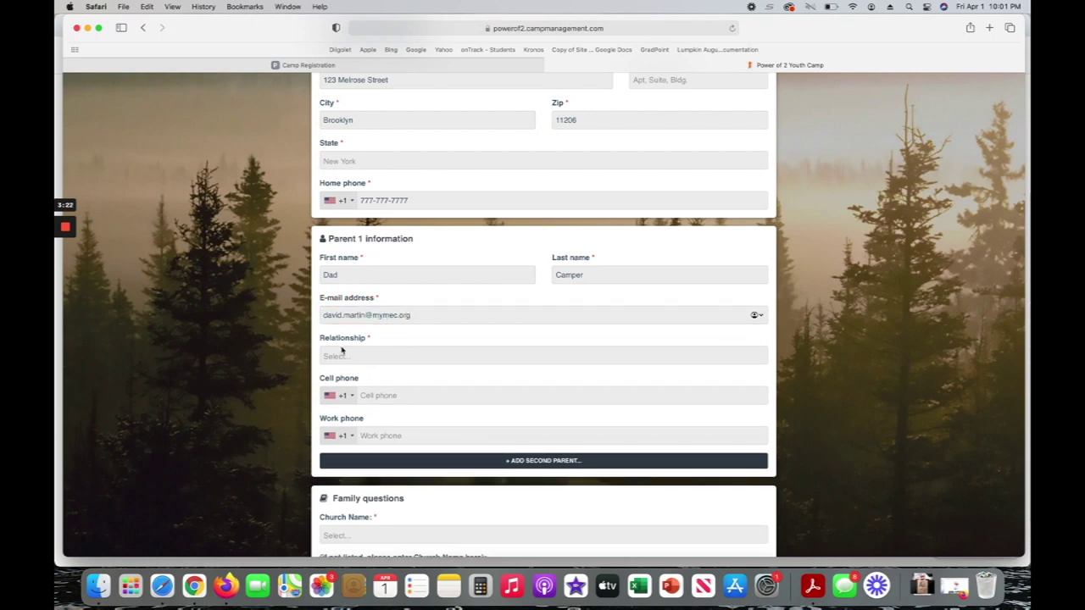
{"action": "left_click", "coordinate": [342, 349]}
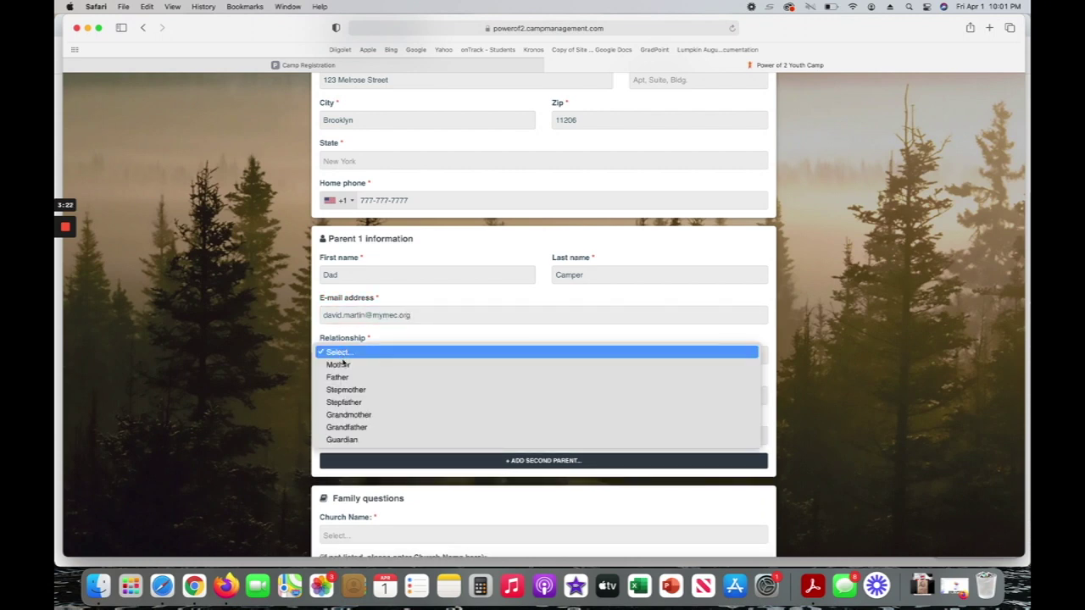
{"action": "left_click", "coordinate": [431, 377]}
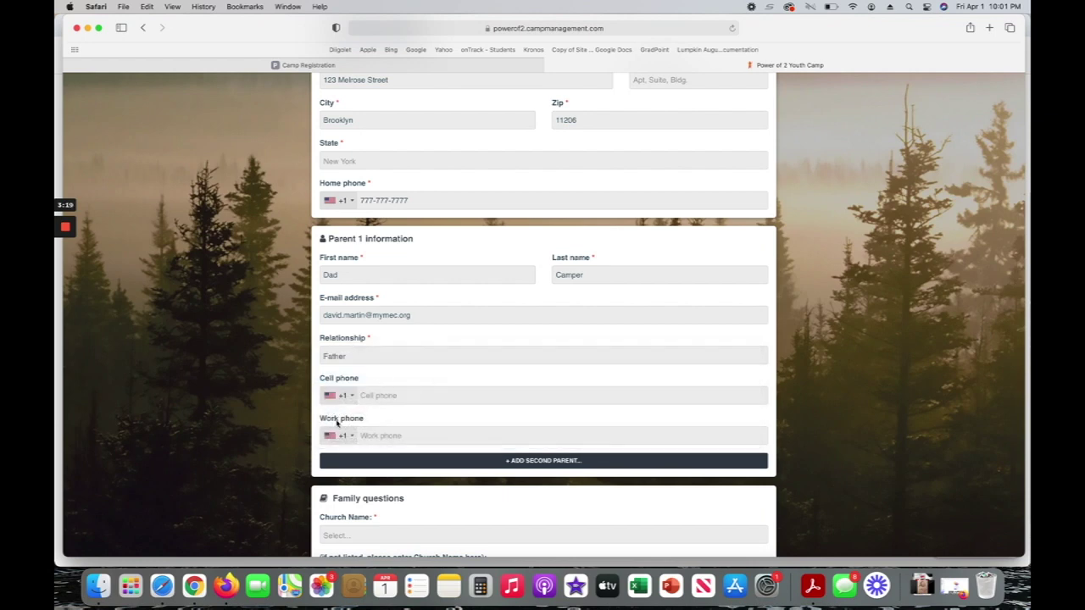
{"action": "scroll", "coordinate": [438, 412], "scroll_direction": "down", "scroll_amount": 3}
Choose Wahoo Baptist Church - Murrayville, GA as the church.
{"action": "scroll", "coordinate": [383, 376], "scroll_direction": "down", "scroll_amount": 4}
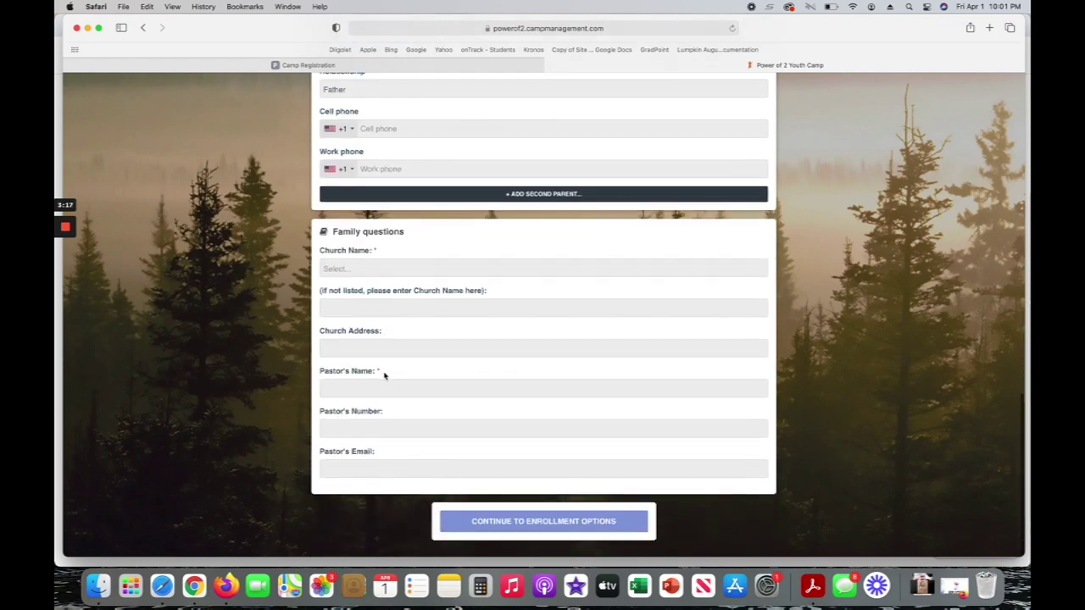
{"action": "left_click", "coordinate": [364, 263]}
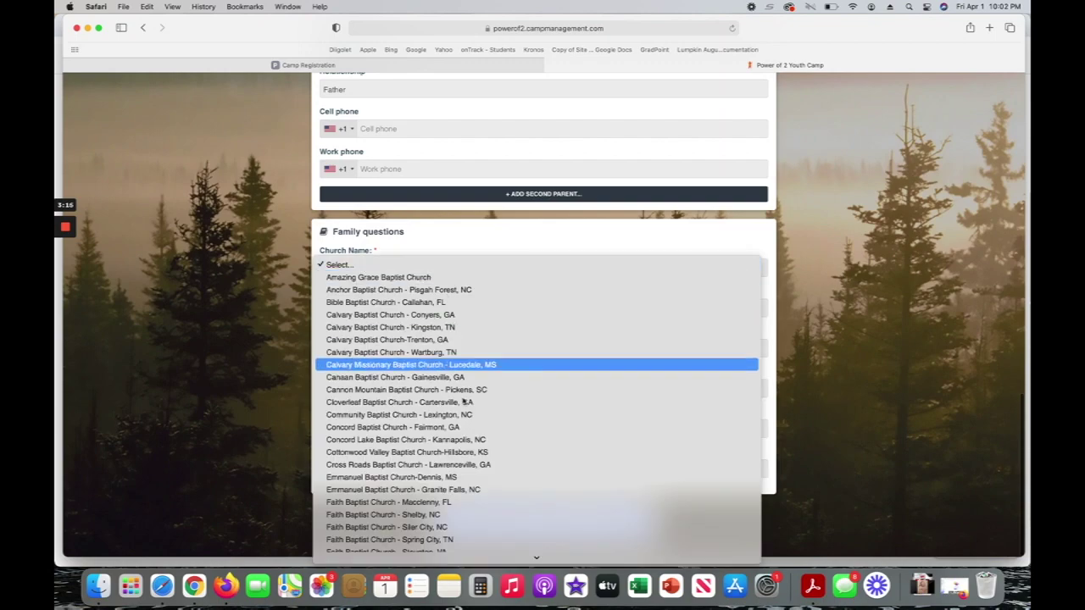
{"action": "scroll", "coordinate": [453, 436], "scroll_direction": "down", "scroll_amount": 5}
{"action": "scroll", "coordinate": [454, 436], "scroll_direction": "down", "scroll_amount": 10}
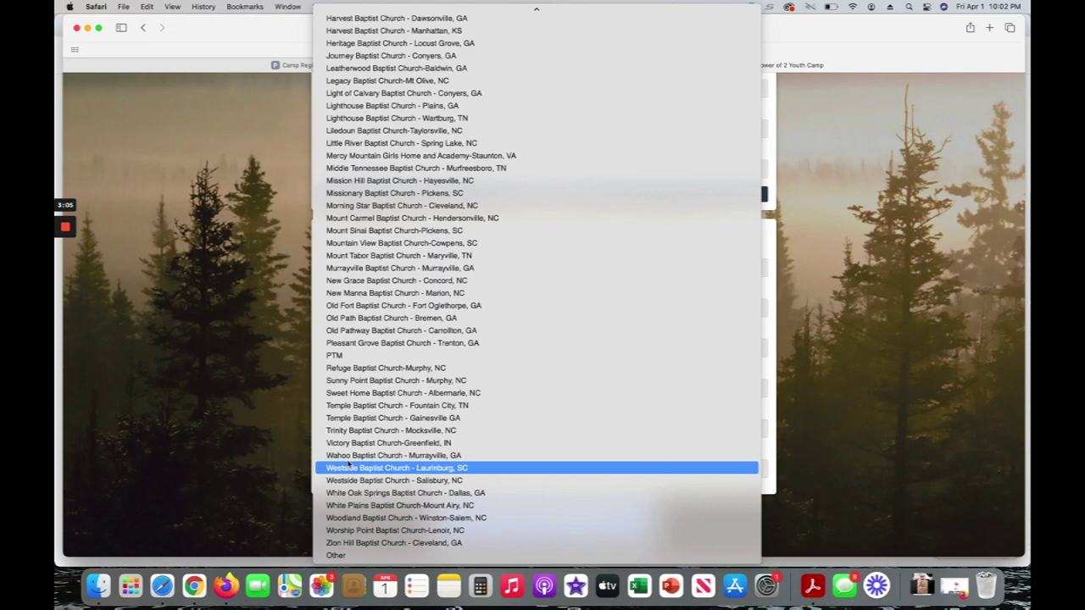
{"action": "left_click", "coordinate": [354, 458]}
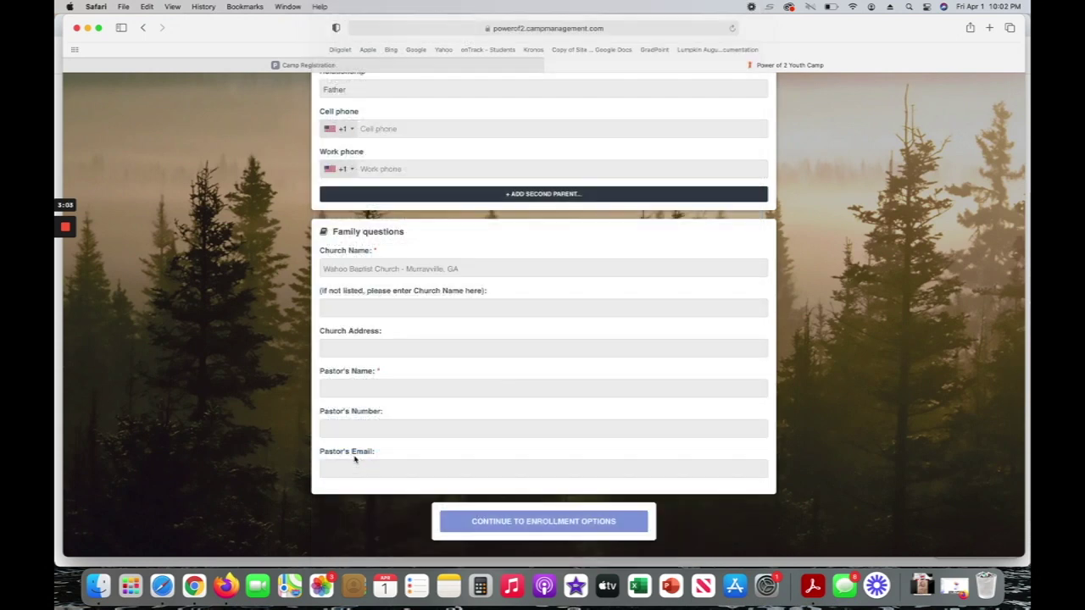
Enter the pastor's name from the suggestions and continue to enrollment options.
{"action": "left_click", "coordinate": [367, 383]}
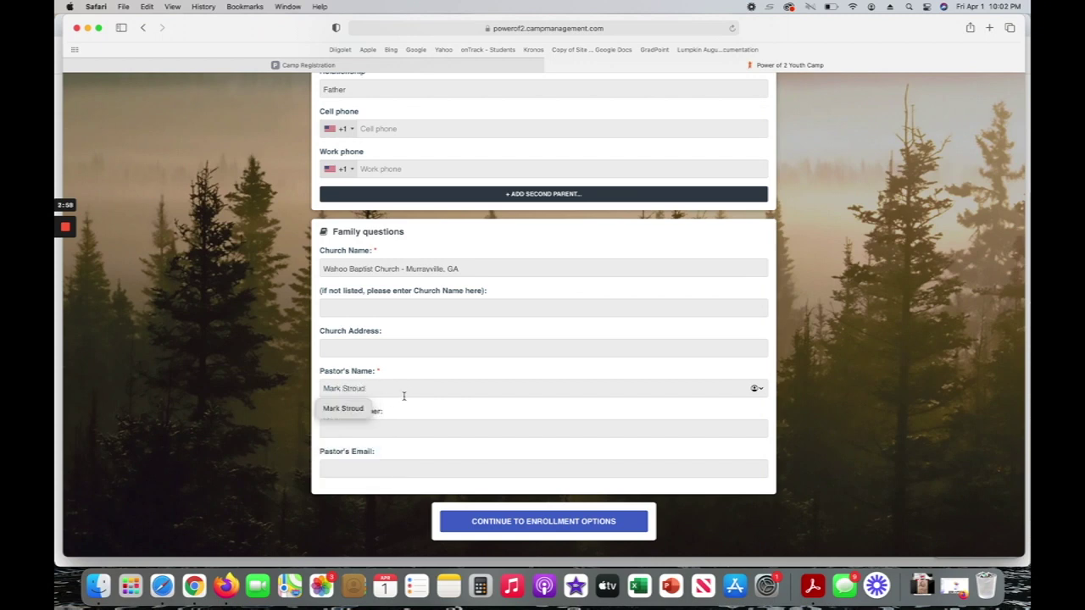
{"action": "left_click", "coordinate": [405, 415]}
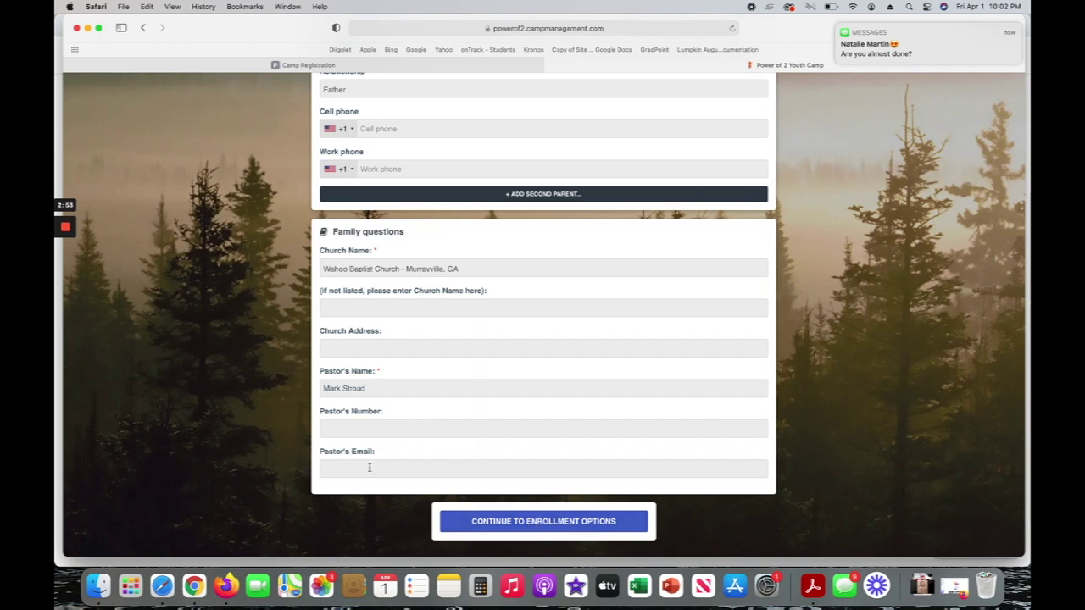
{"action": "left_click", "coordinate": [523, 522]}
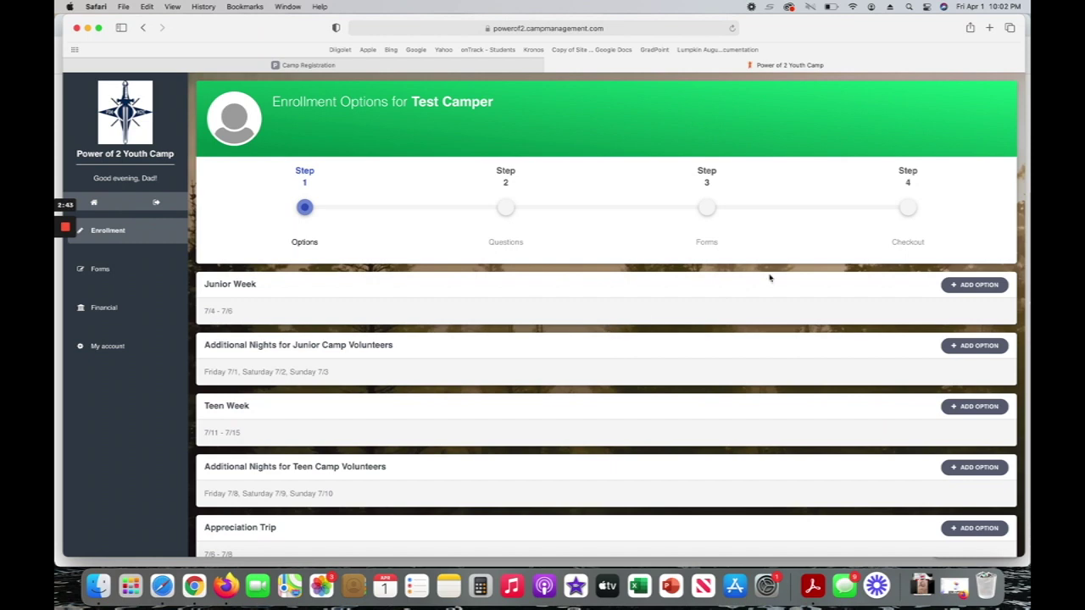
Add Junior Week with the Camper option ($135.00), leaving Teen Week out of the enrollment.
{"action": "scroll", "coordinate": [920, 368], "scroll_direction": "down", "scroll_amount": 2}
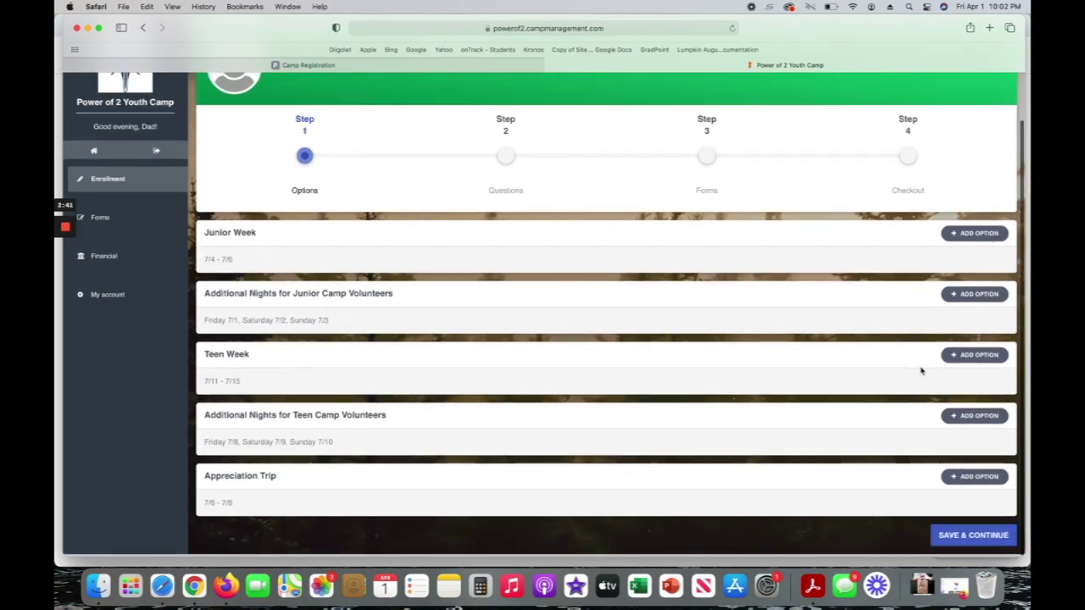
{"action": "scroll", "coordinate": [921, 371], "scroll_direction": "up", "scroll_amount": 2}
{"action": "scroll", "coordinate": [921, 371], "scroll_direction": "down", "scroll_amount": 2}
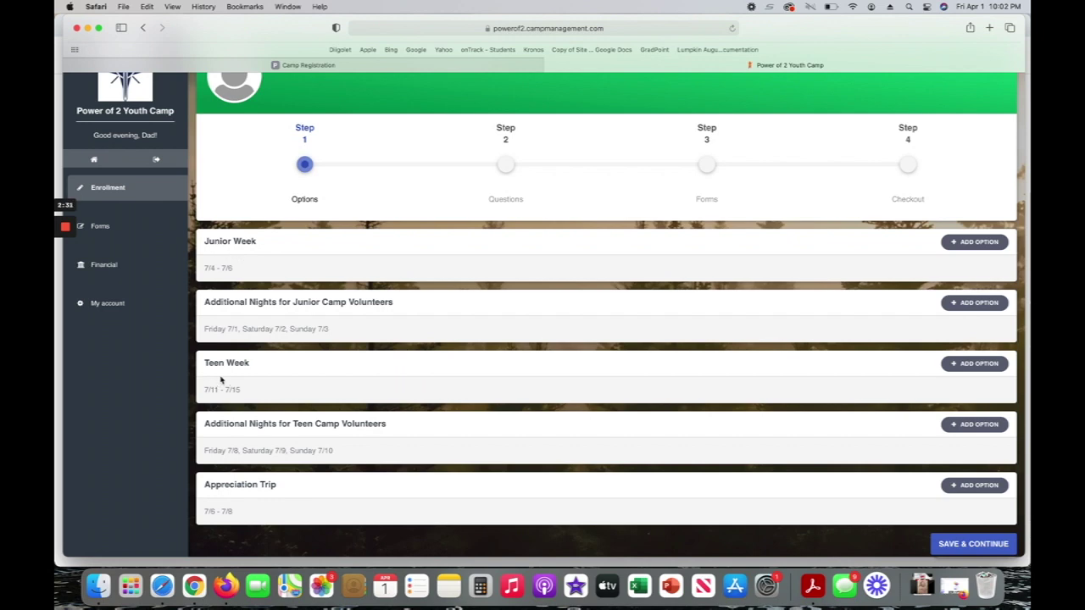
{"action": "left_click", "coordinate": [975, 242]}
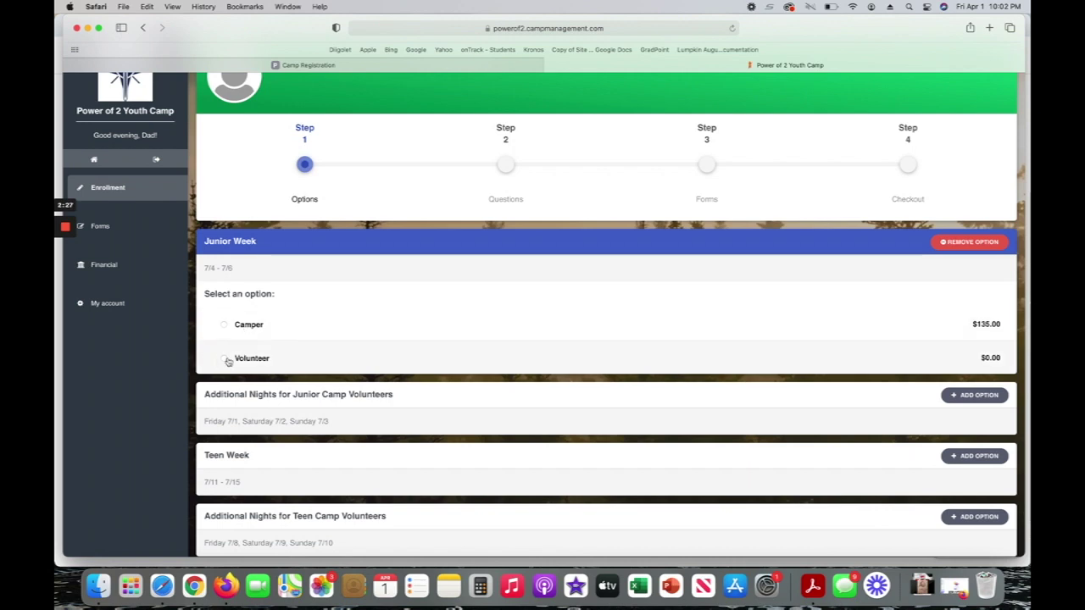
{"action": "left_click", "coordinate": [986, 460]}
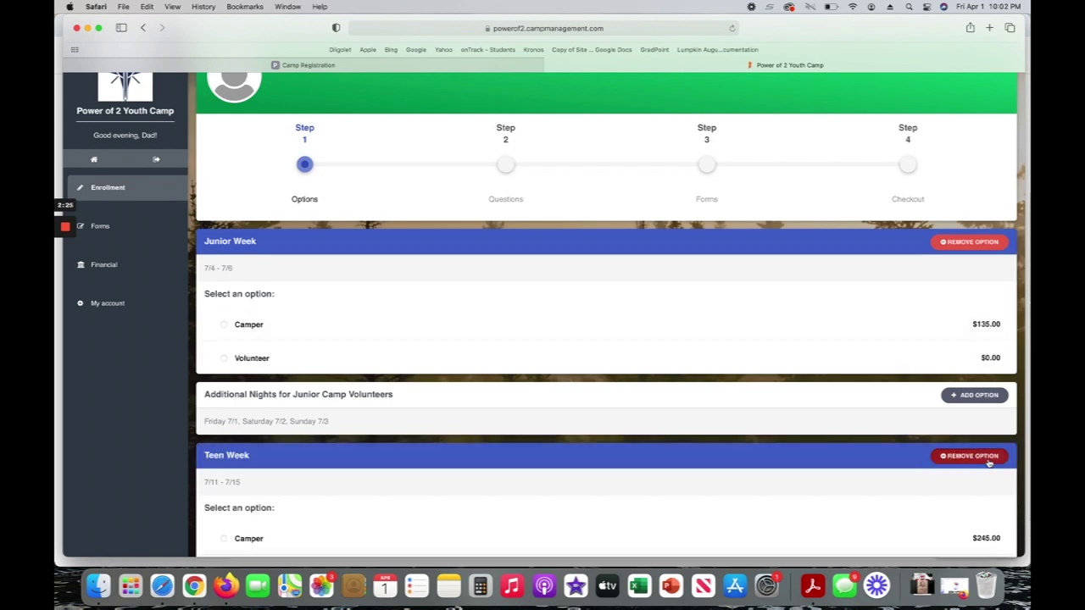
{"action": "left_click", "coordinate": [989, 463]}
{"action": "left_click", "coordinate": [975, 456]}
{"action": "scroll", "coordinate": [589, 507], "scroll_direction": "down", "scroll_amount": 3}
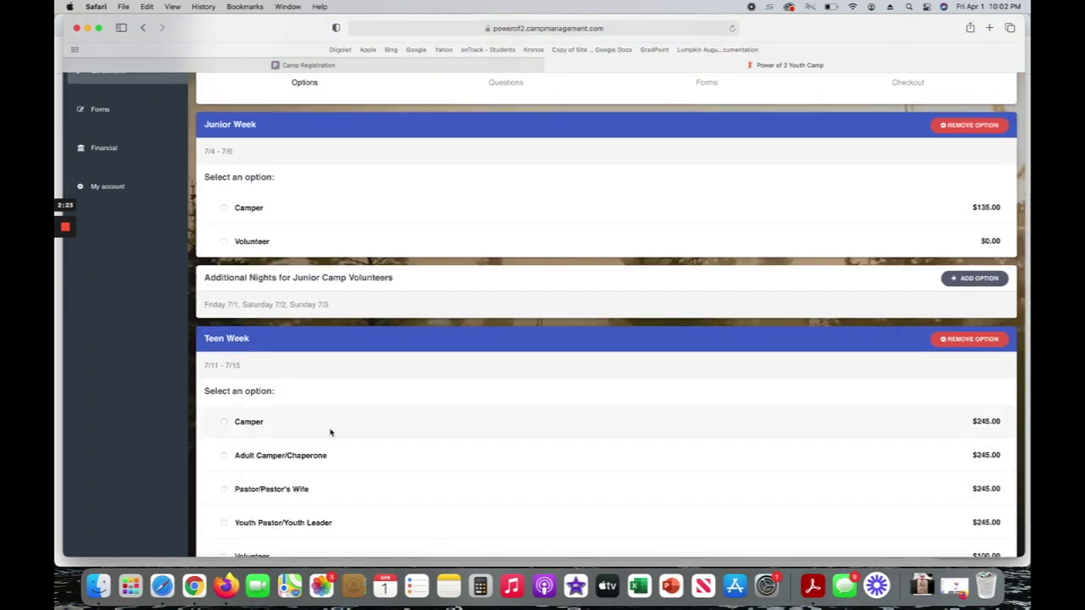
{"action": "scroll", "coordinate": [489, 521], "scroll_direction": "down", "scroll_amount": 3}
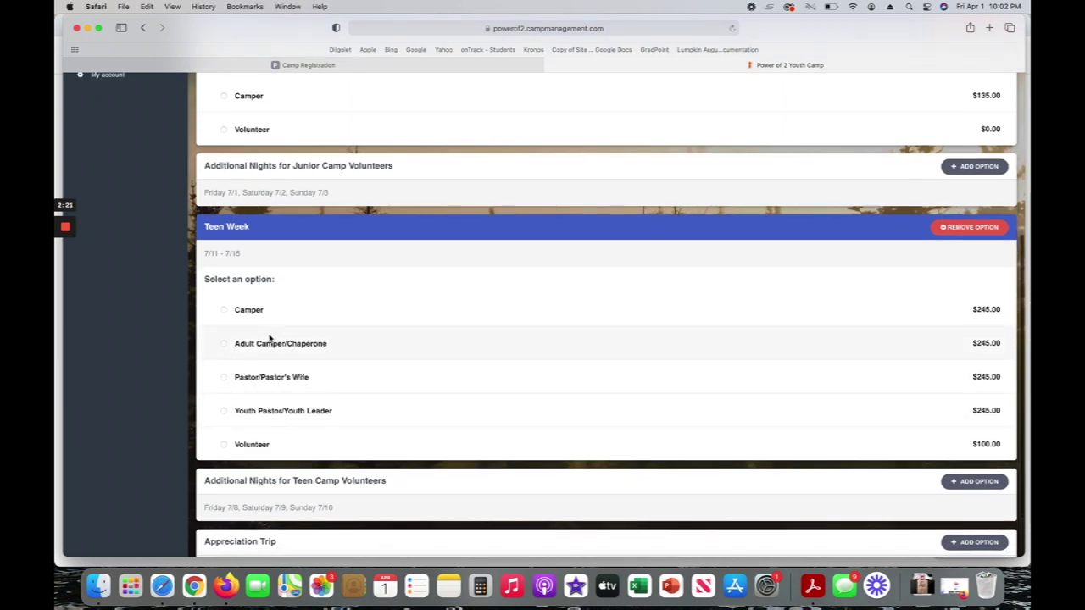
{"action": "scroll", "coordinate": [271, 339], "scroll_direction": "up", "scroll_amount": 4}
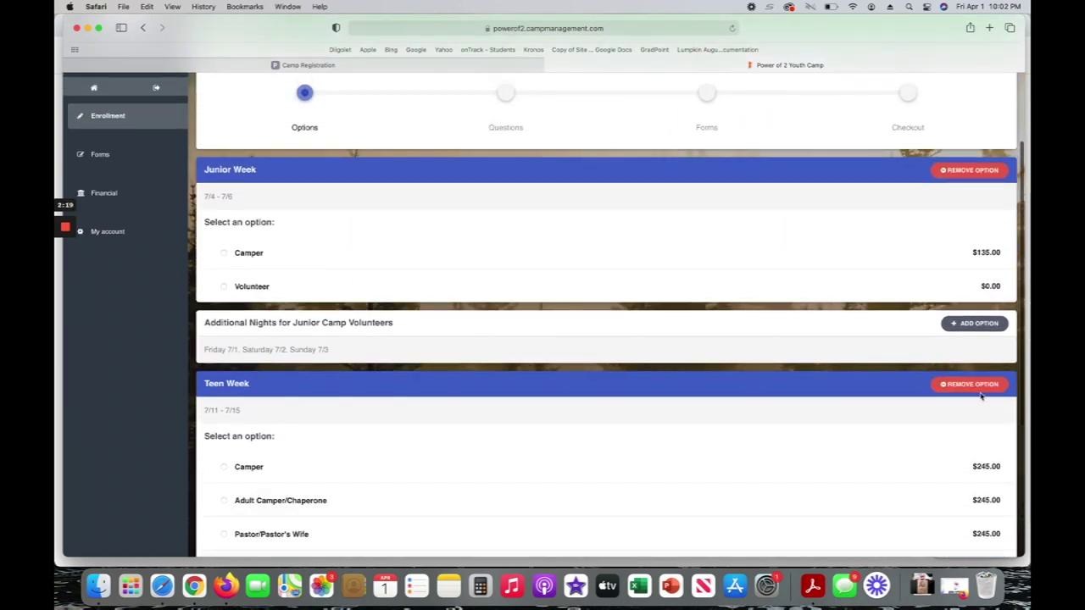
{"action": "left_click", "coordinate": [975, 386]}
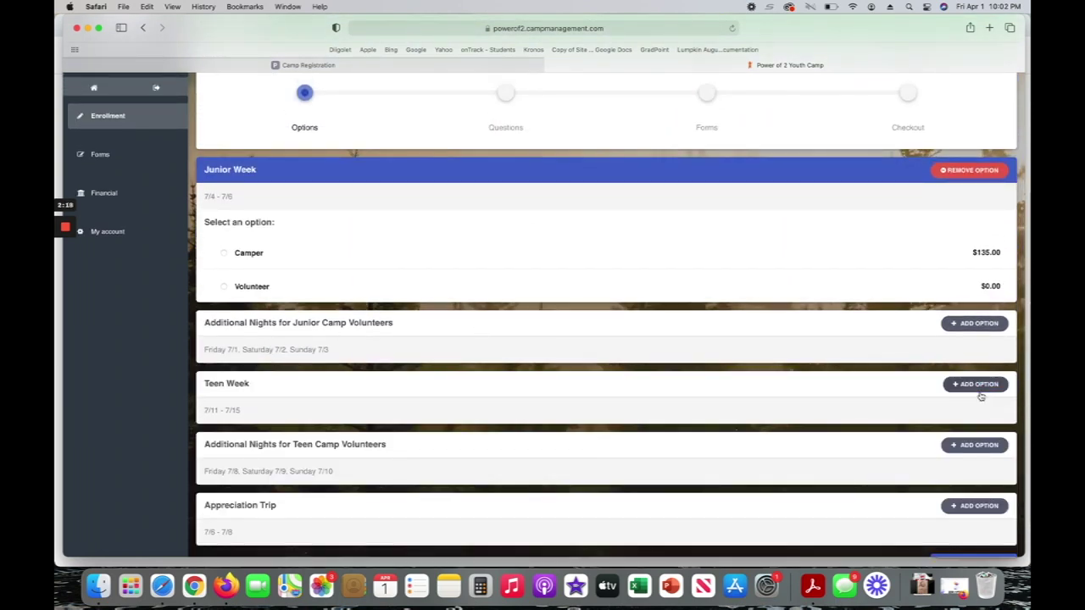
{"action": "left_click", "coordinate": [224, 252]}
{"action": "scroll", "coordinate": [681, 285], "scroll_direction": "down", "scroll_amount": 1}
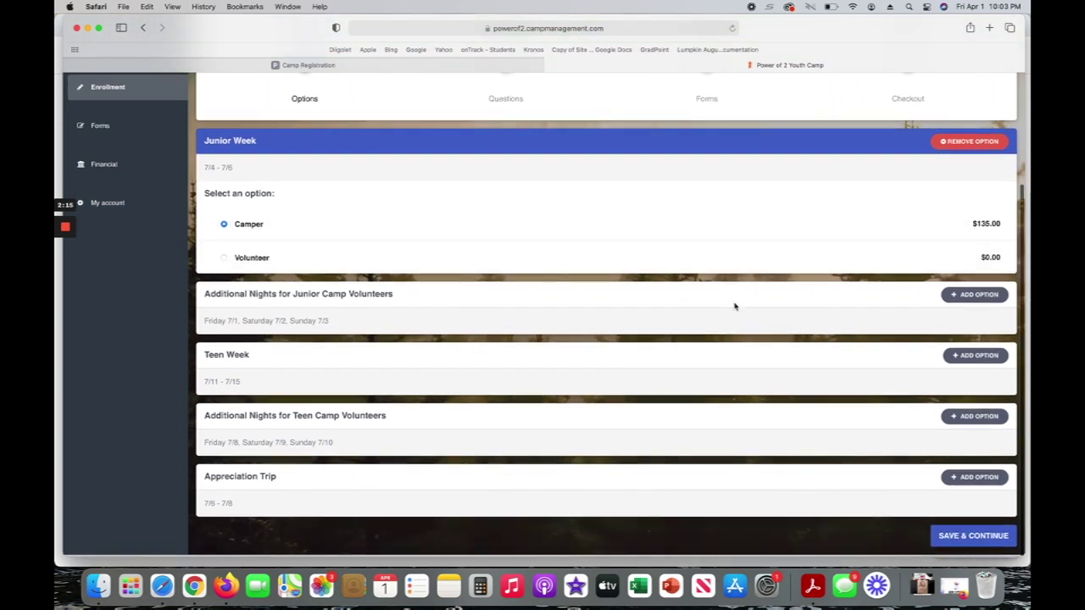
Save the Junior Week options, set T-shirt size to Youth Medium, and continue to forms.
{"action": "left_click", "coordinate": [966, 538]}
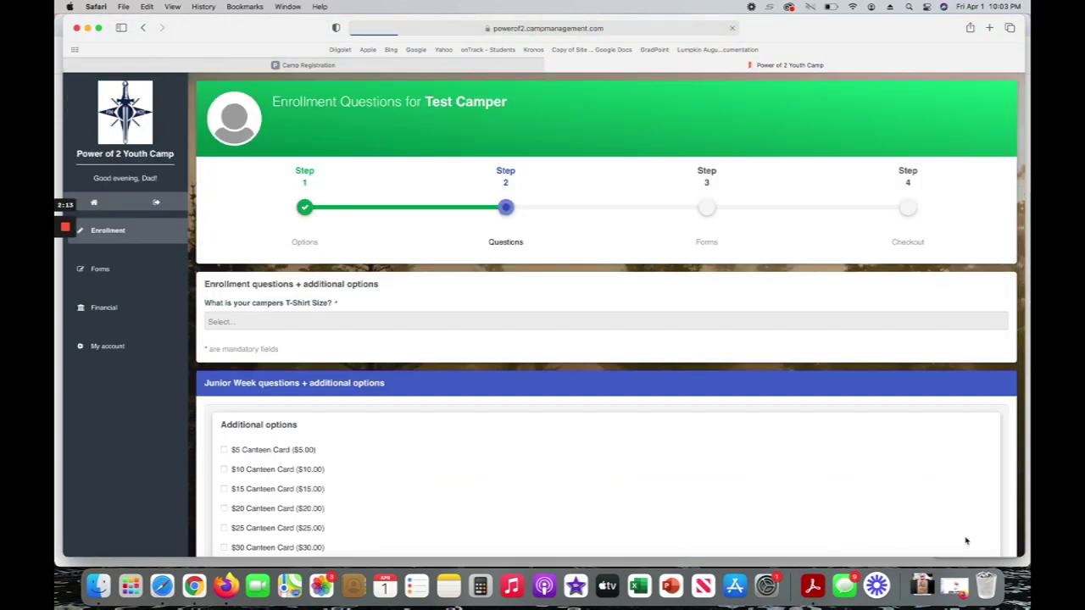
{"action": "left_click", "coordinate": [346, 316]}
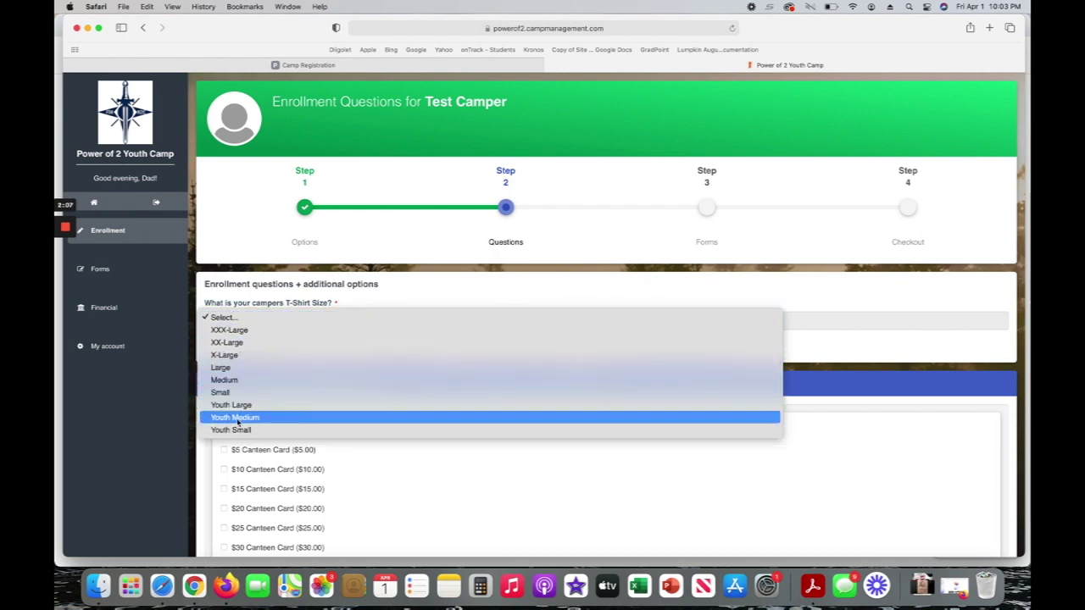
{"action": "left_click", "coordinate": [234, 417]}
{"action": "scroll", "coordinate": [523, 441], "scroll_direction": "down", "scroll_amount": 2}
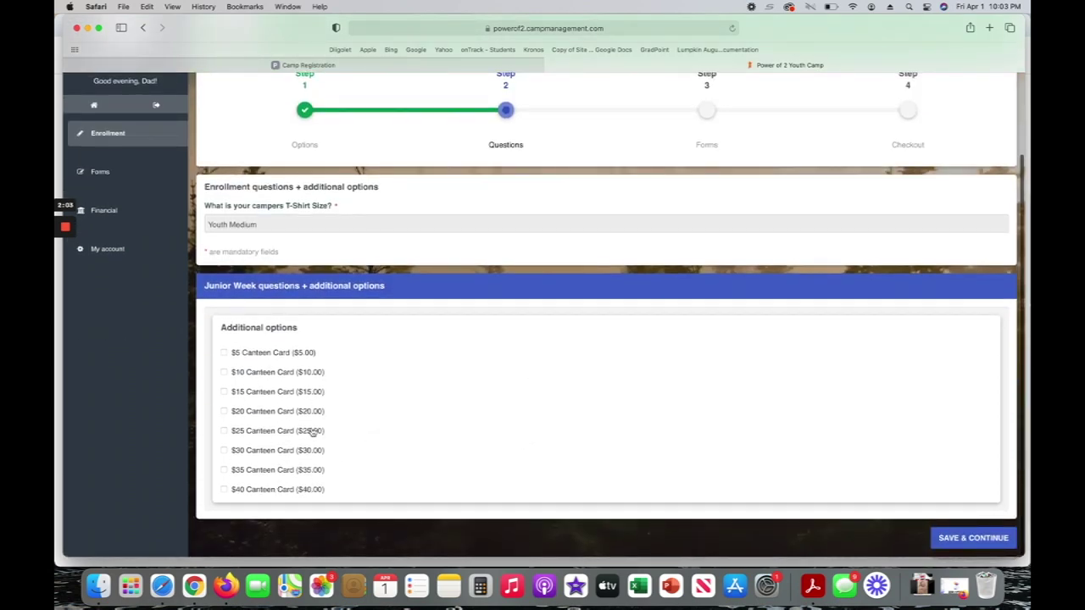
{"action": "left_click", "coordinate": [968, 539]}
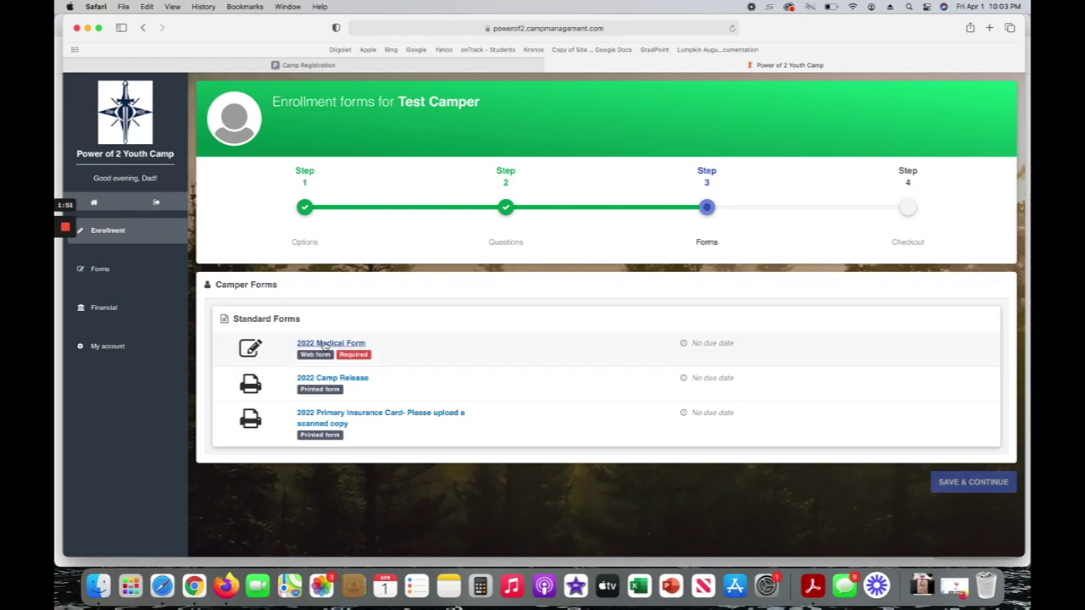
In the 2022 Medical Form, answer No to known allergies and current medication.
{"action": "left_click", "coordinate": [325, 346]}
{"action": "left_click", "coordinate": [296, 364]}
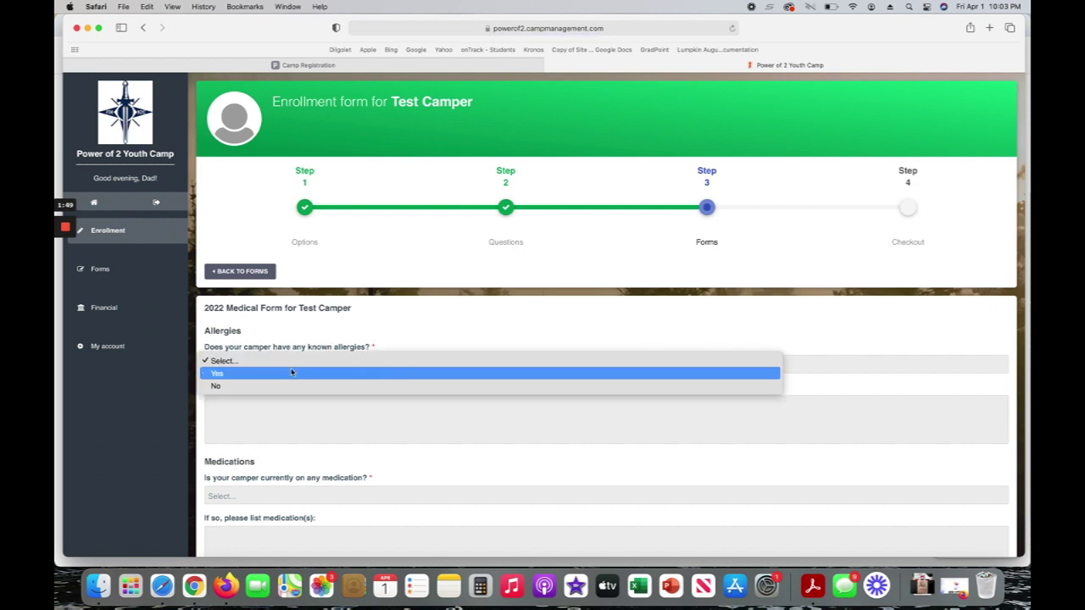
{"action": "left_click", "coordinate": [286, 386]}
{"action": "scroll", "coordinate": [293, 381], "scroll_direction": "down", "scroll_amount": 5}
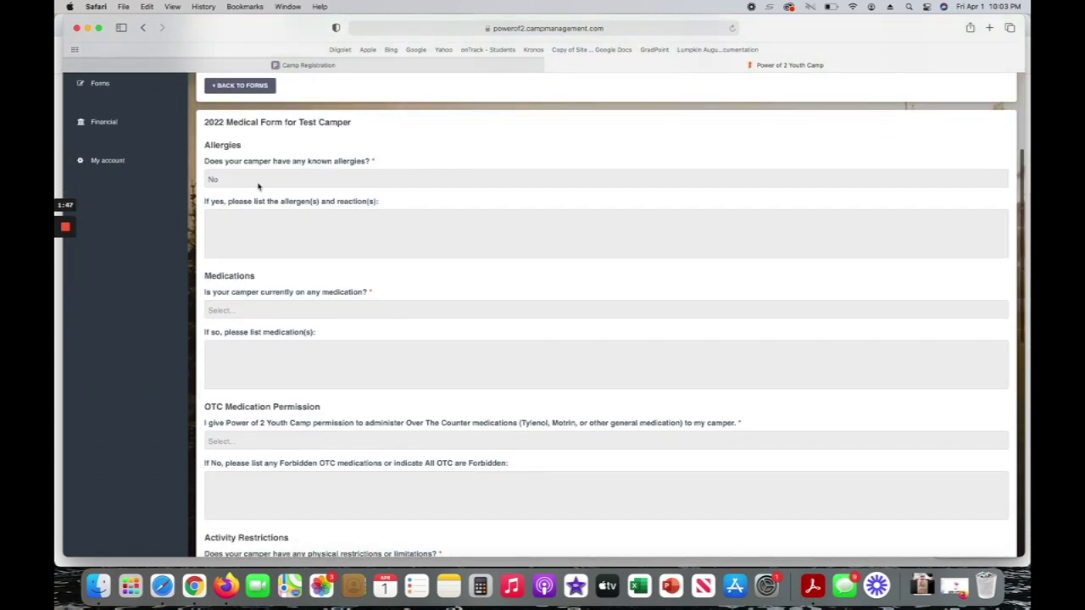
{"action": "left_click", "coordinate": [252, 312]}
{"action": "left_click", "coordinate": [252, 331]}
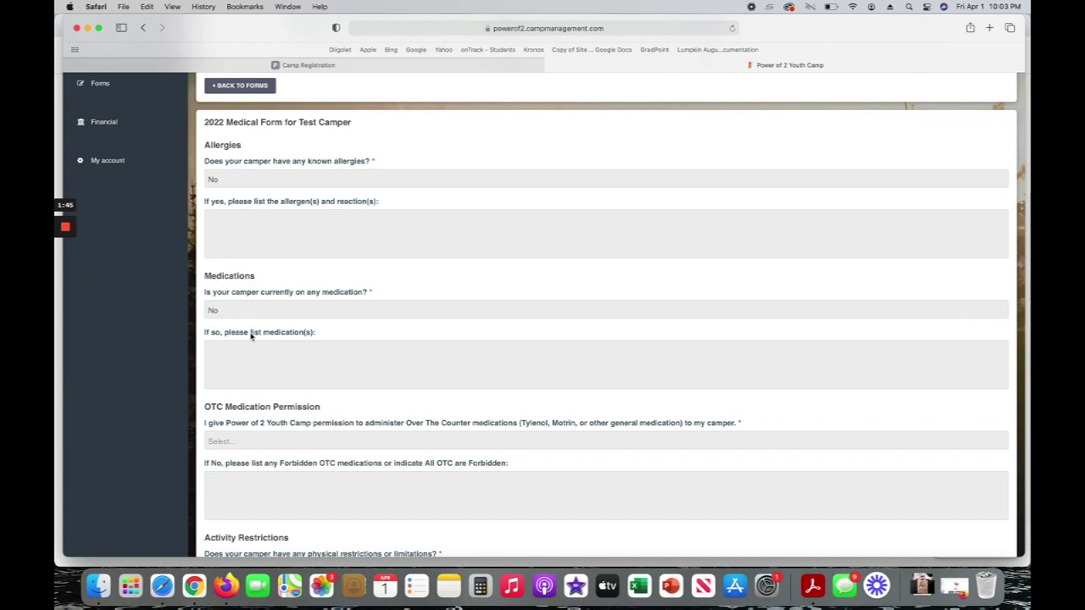
{"action": "scroll", "coordinate": [251, 337], "scroll_direction": "down", "scroll_amount": 1}
{"action": "scroll", "coordinate": [251, 337], "scroll_direction": "down", "scroll_amount": 2}
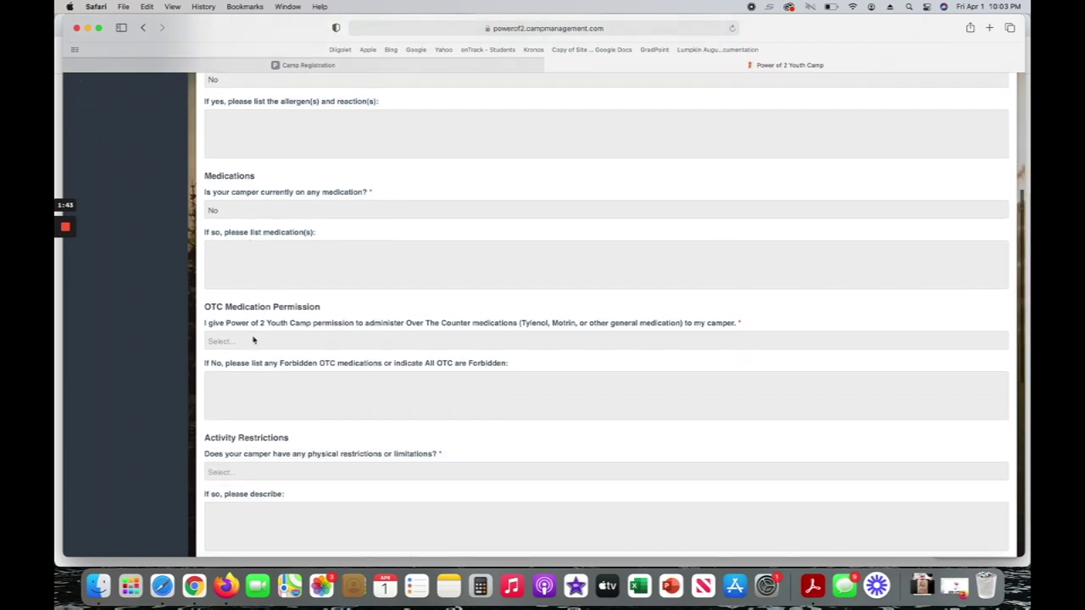
Grant OTC medication permission and answer No to physical restrictions and illness or injury history.
{"action": "left_click", "coordinate": [253, 340]}
{"action": "left_click", "coordinate": [253, 349]}
{"action": "scroll", "coordinate": [292, 318], "scroll_direction": "down", "scroll_amount": 4}
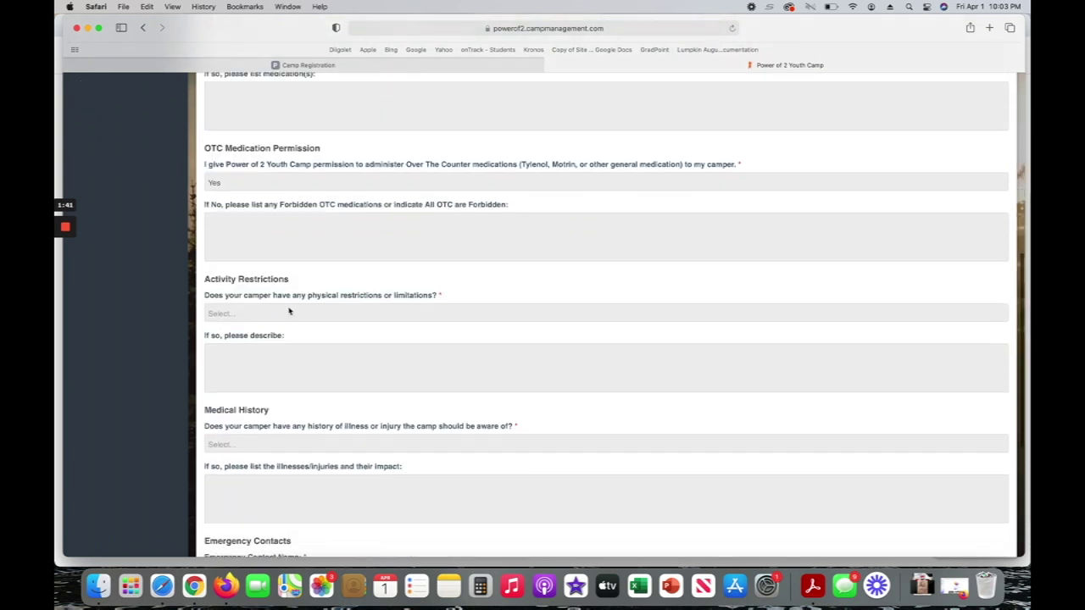
{"action": "left_click", "coordinate": [289, 311]}
{"action": "left_click", "coordinate": [279, 333]}
{"action": "scroll", "coordinate": [322, 395], "scroll_direction": "down", "scroll_amount": 3}
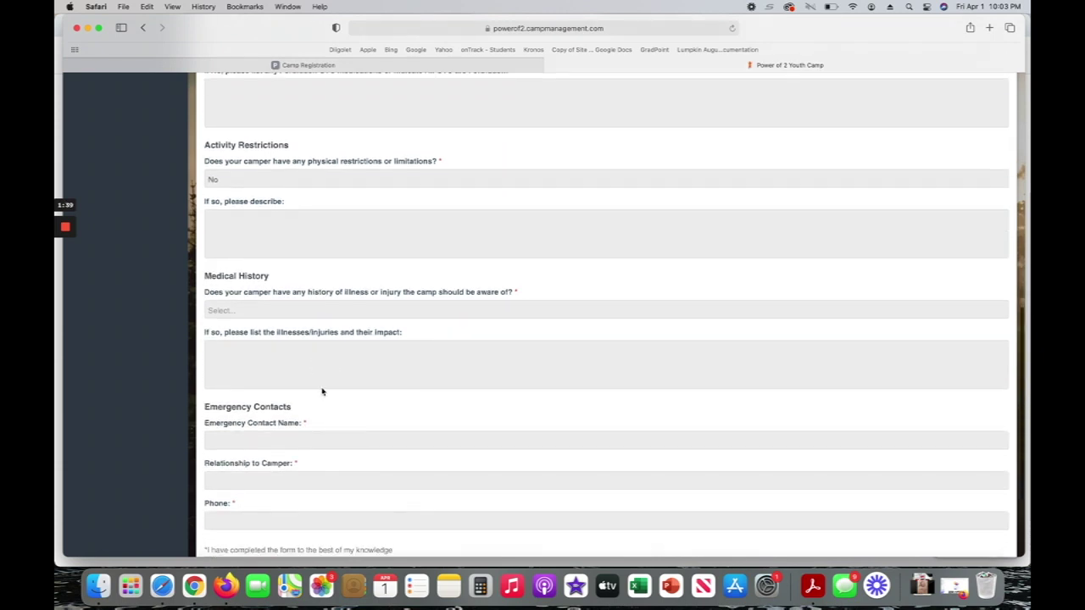
{"action": "left_click", "coordinate": [295, 311]}
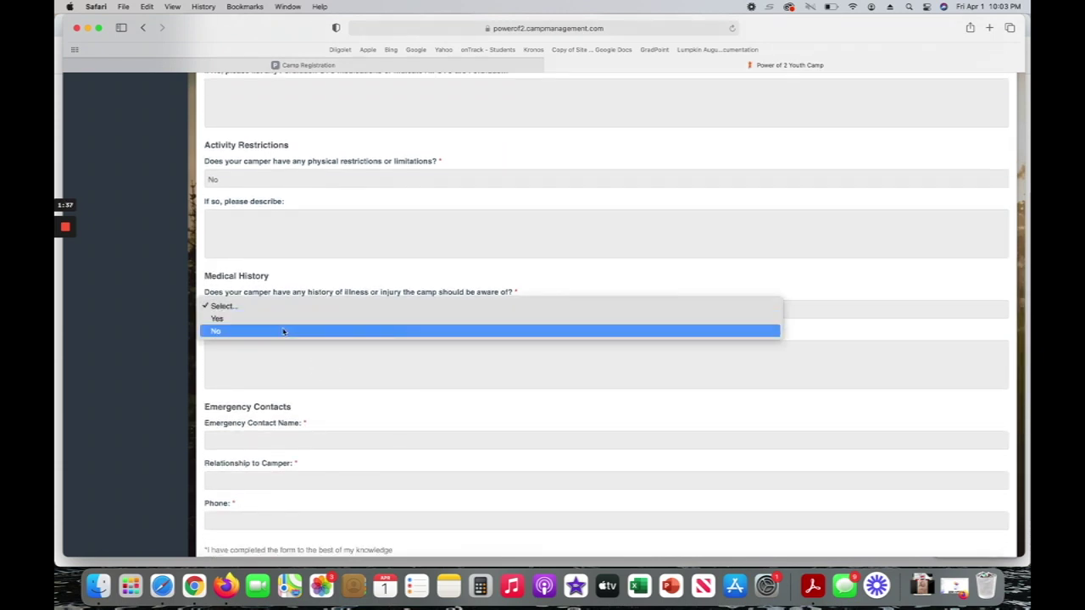
{"action": "left_click", "coordinate": [280, 334]}
{"action": "scroll", "coordinate": [330, 399], "scroll_direction": "down", "scroll_amount": 4}
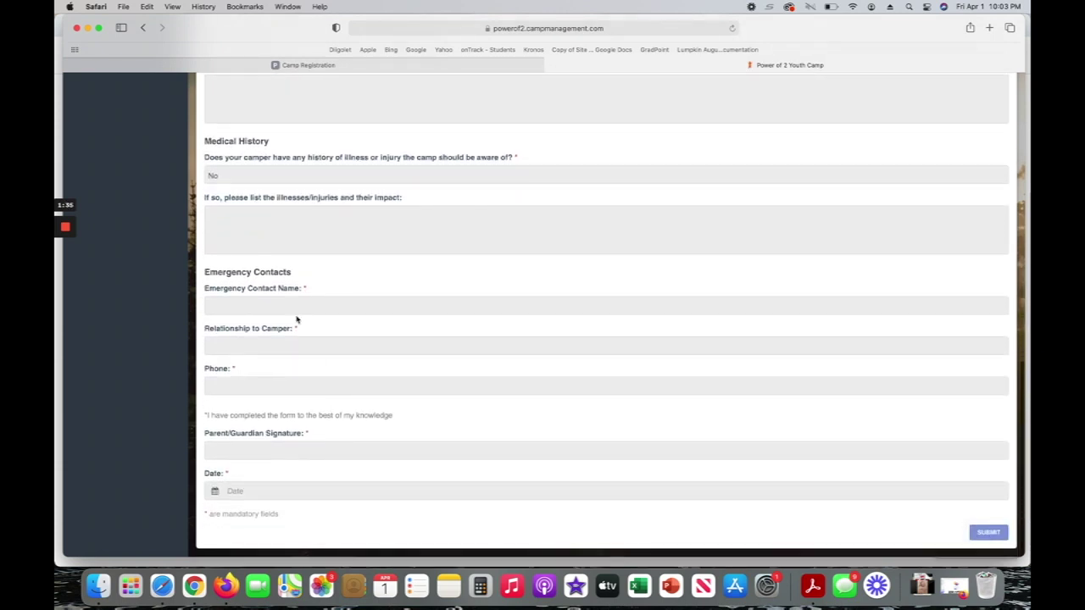
Enter the emergency contact's name, relationship mom, phone, guardian signature, and date 04-01-2022.
{"action": "left_click", "coordinate": [295, 309]}
{"action": "type", "text": "mac"}
{"action": "type", "text": "om "}
{"action": "type", "text": "camper"}
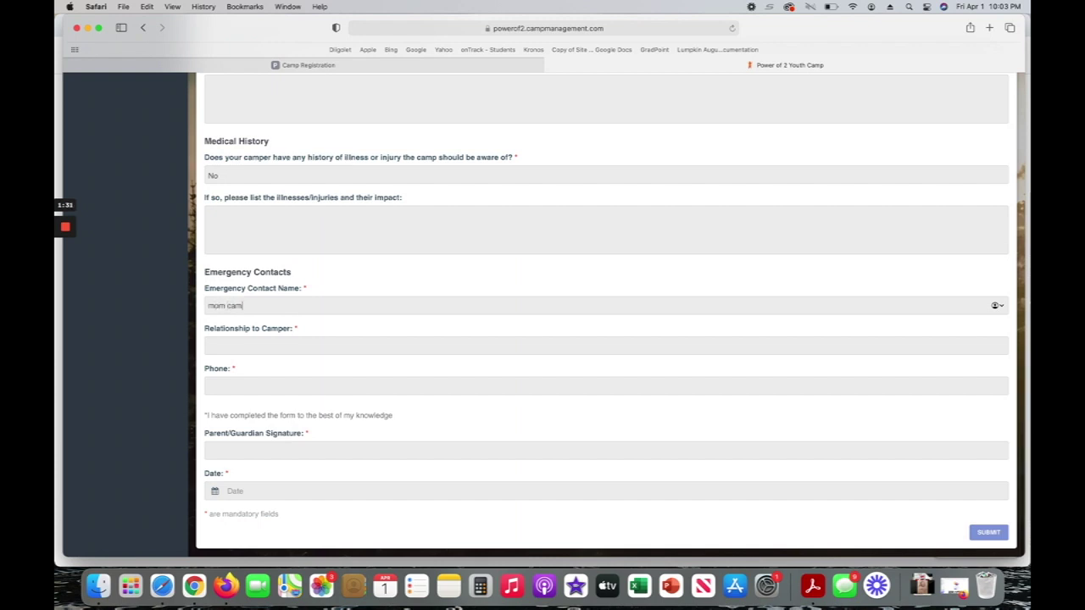
{"action": "key", "text": "Tab"}
{"action": "type", "text": "mom"}
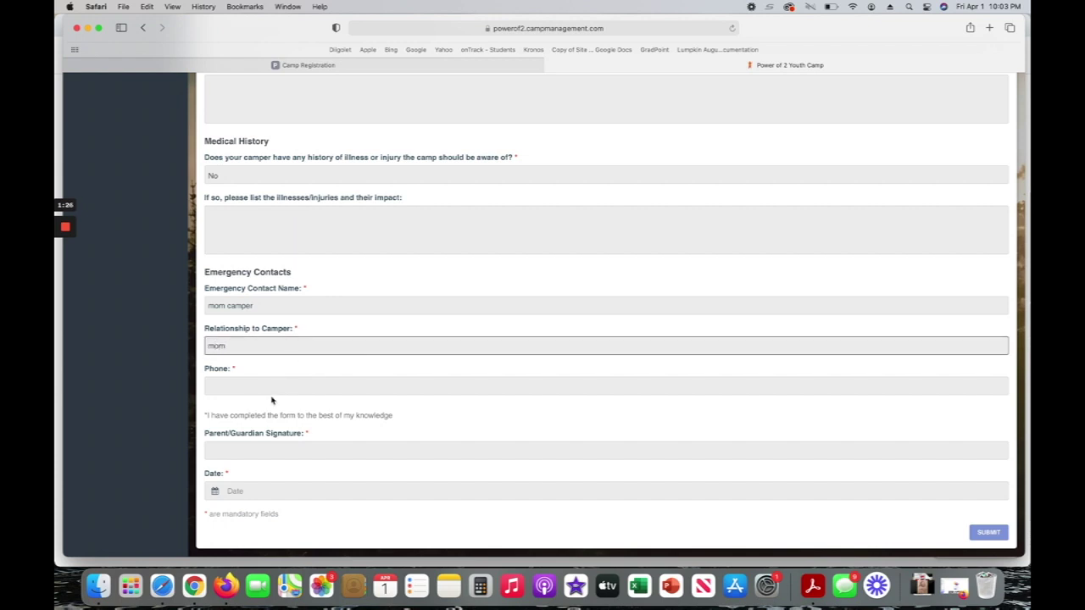
{"action": "left_click", "coordinate": [272, 400]}
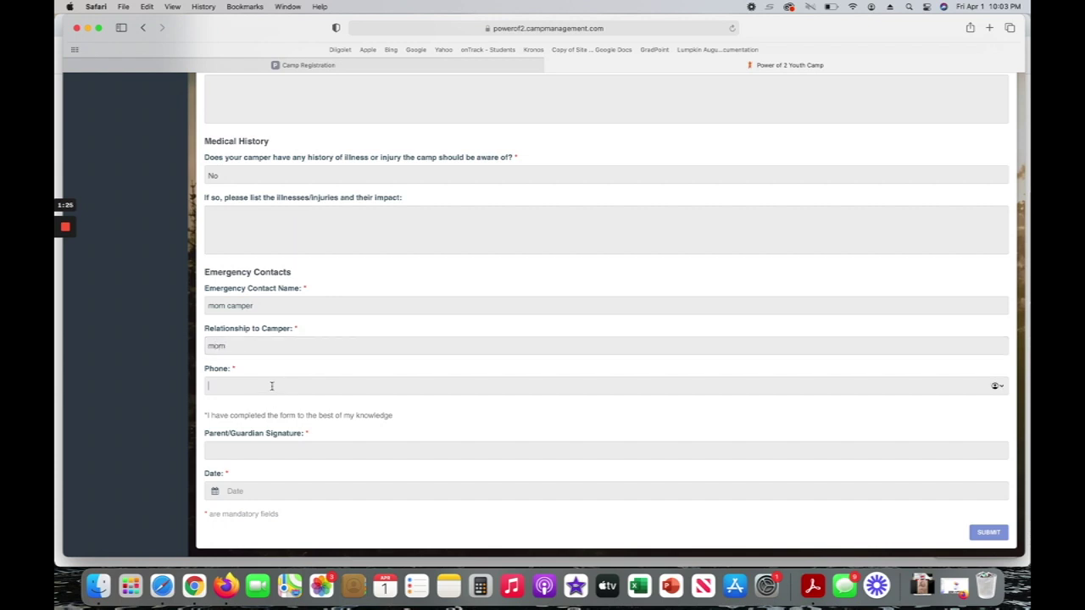
{"action": "type", "text": "7777777777"}
{"action": "left_click", "coordinate": [278, 454]}
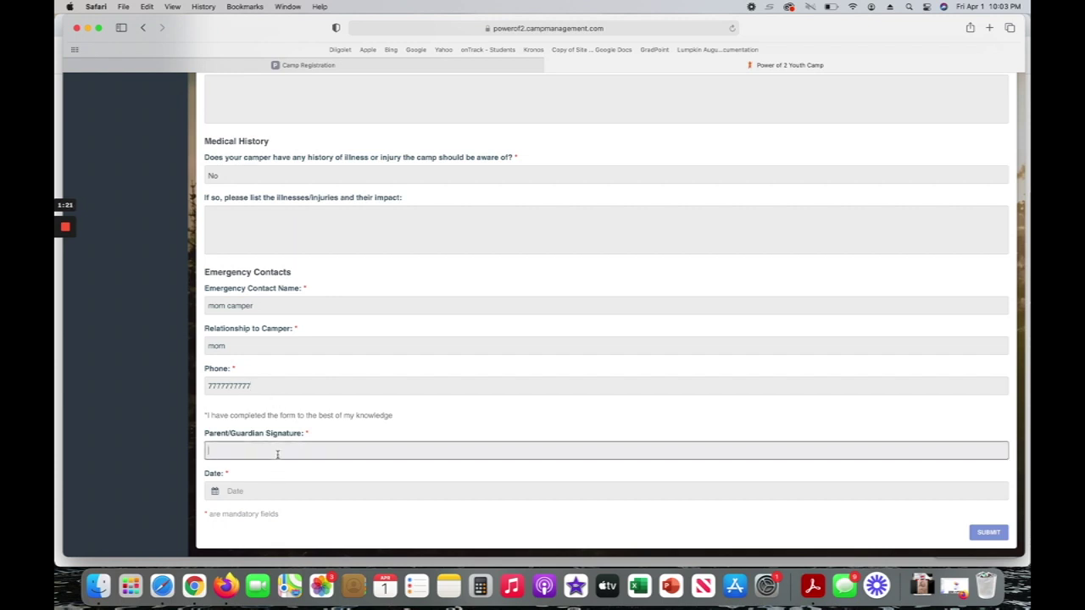
{"action": "type", "text": "Mom camper"}
{"action": "left_click", "coordinate": [246, 495]}
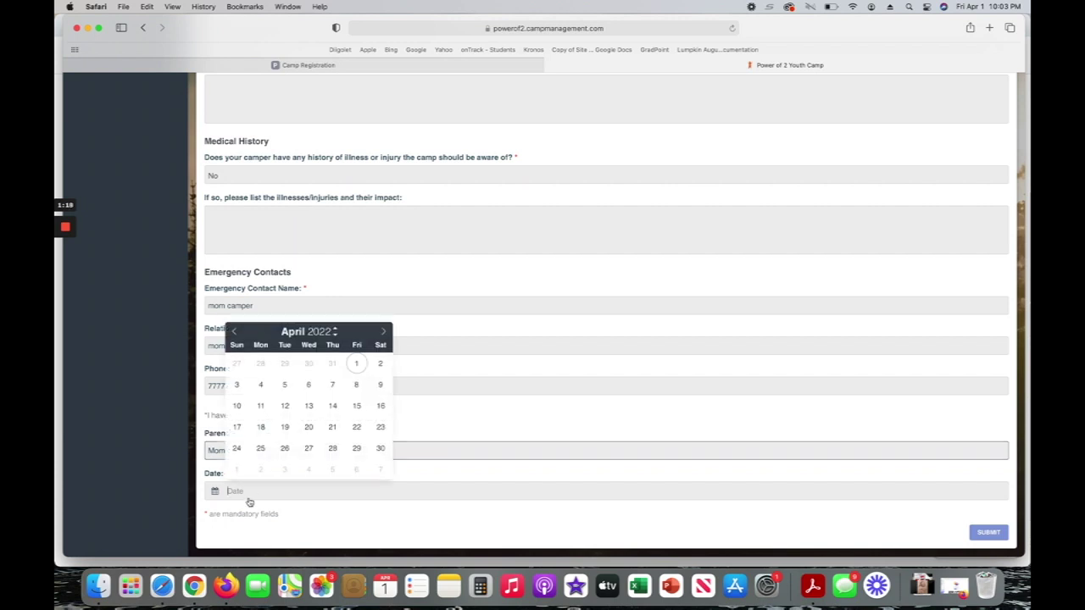
{"action": "left_click", "coordinate": [339, 363]}
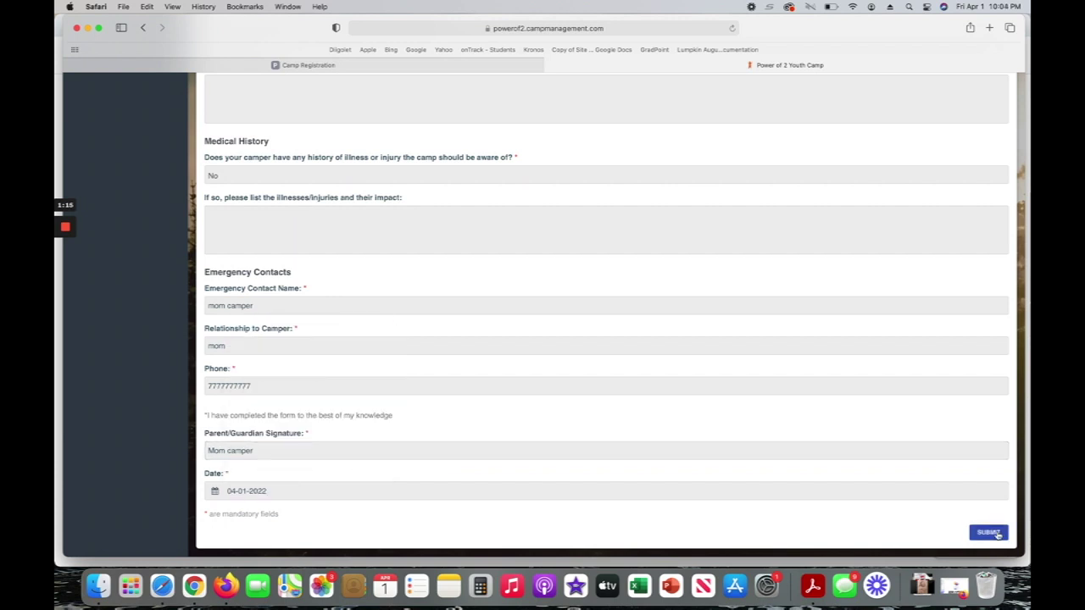
Submit the medical form, review the Camp Release and insurance card pages, then proceed to checkout.
{"action": "left_click", "coordinate": [989, 532]}
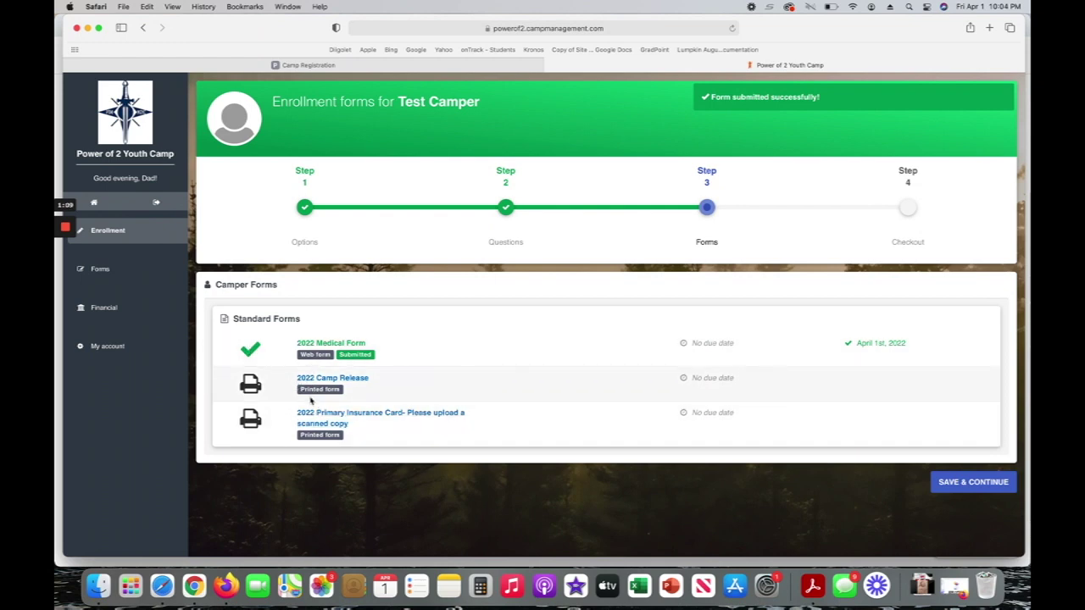
{"action": "left_click", "coordinate": [334, 380]}
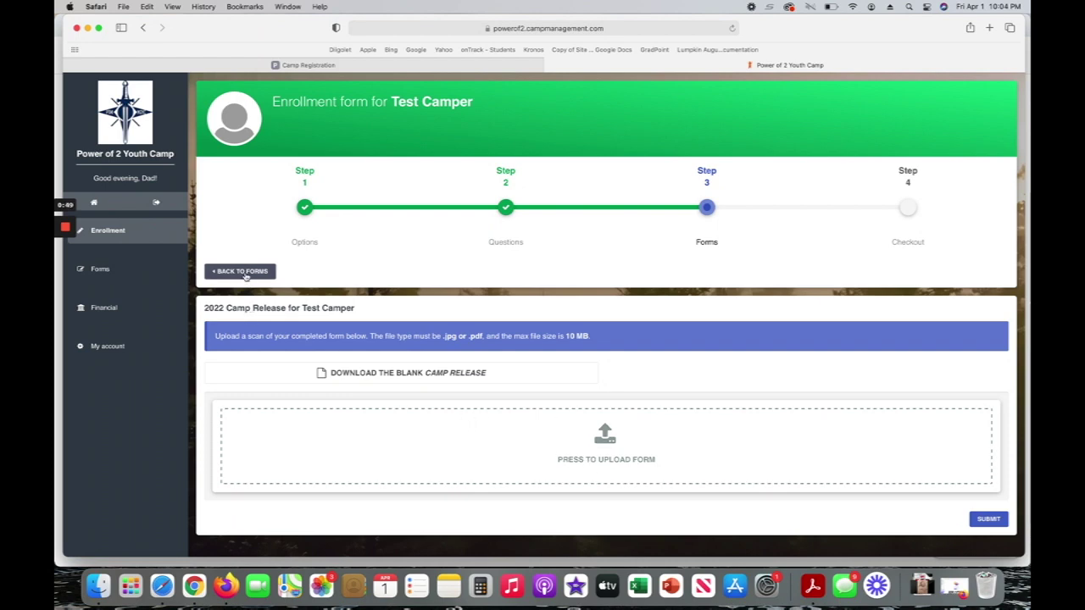
{"action": "left_click", "coordinate": [244, 272]}
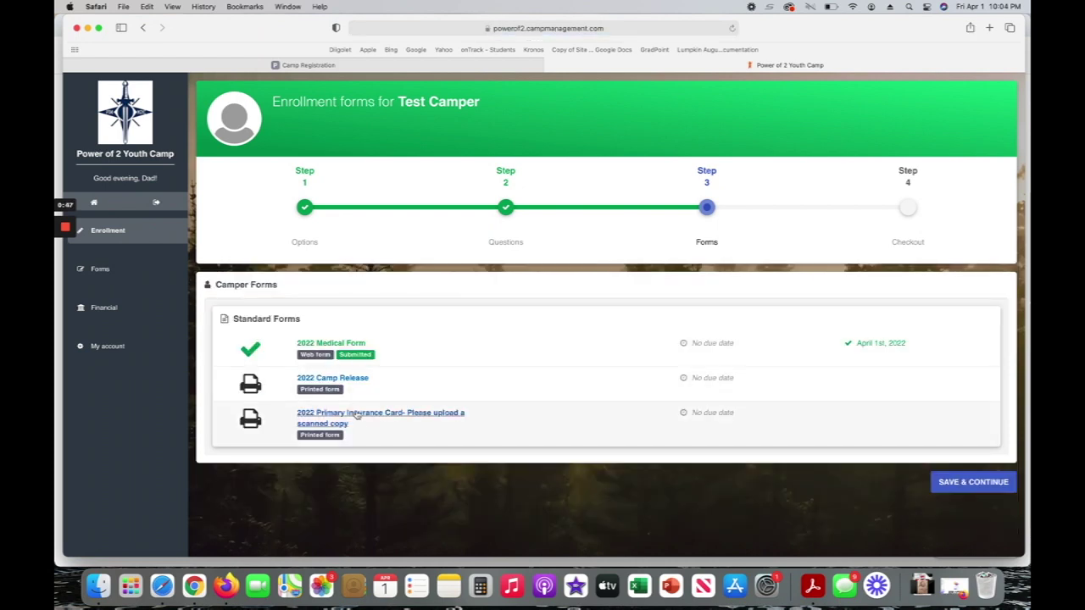
{"action": "left_click", "coordinate": [357, 417]}
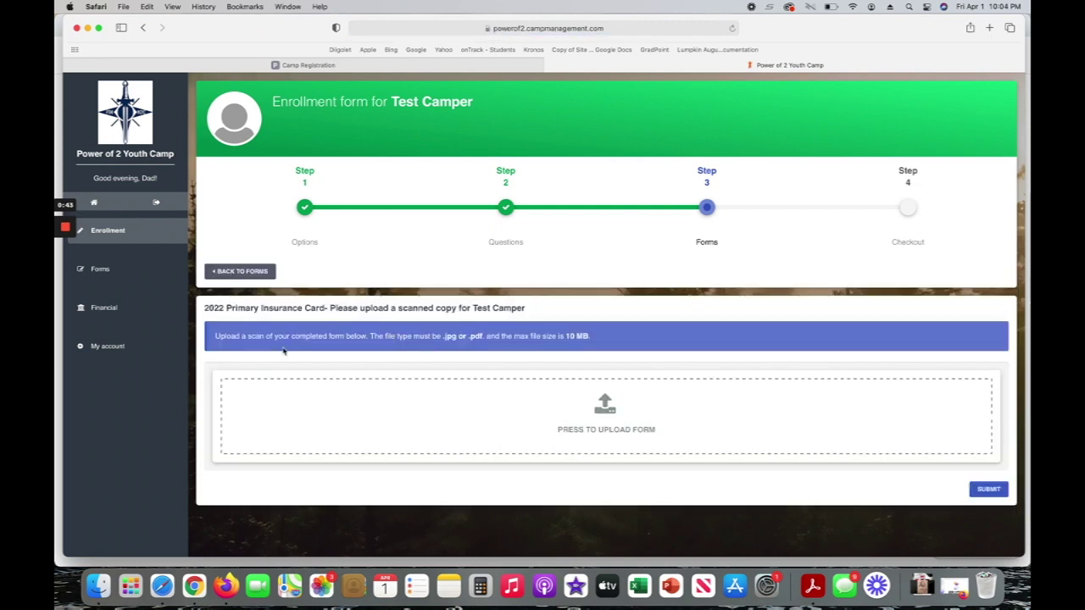
{"action": "left_click", "coordinate": [232, 274]}
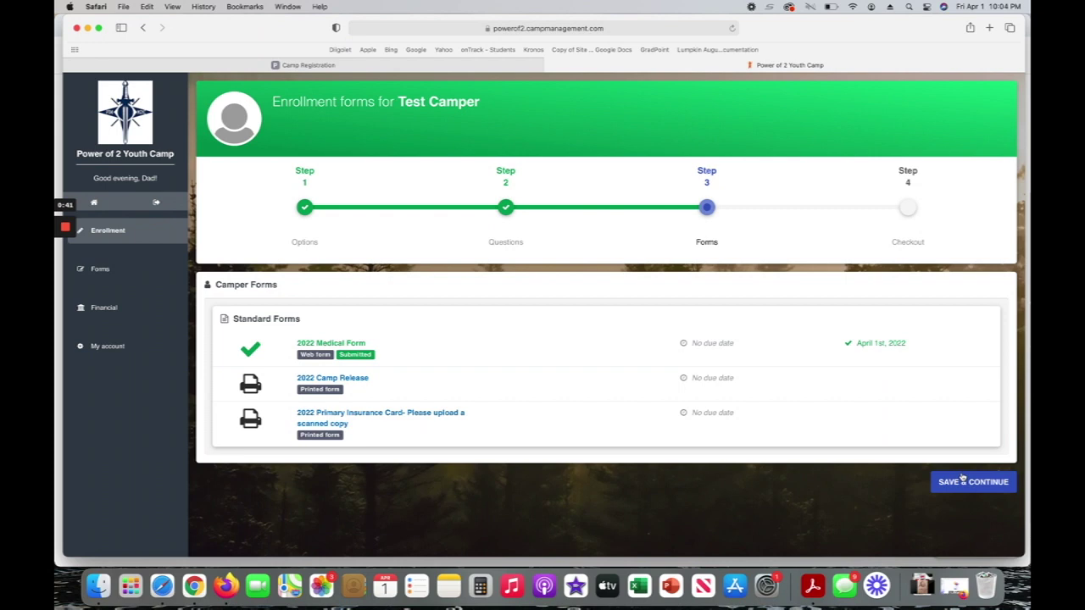
{"action": "left_click", "coordinate": [967, 482]}
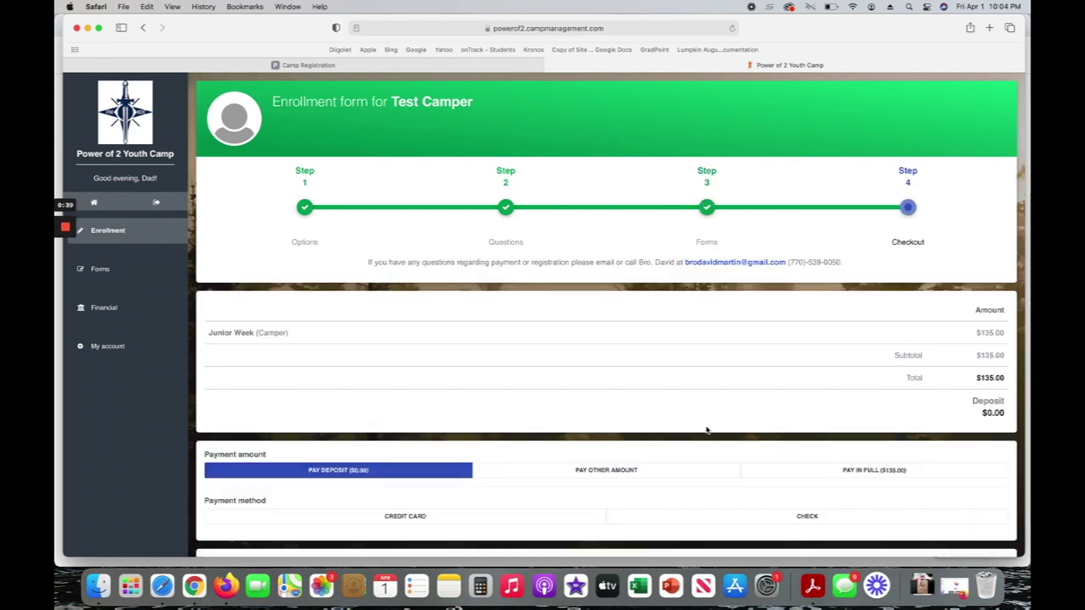
Pay the $0.00 deposit by check on the Pay at Junior Camp schedule.
{"action": "scroll", "coordinate": [708, 429], "scroll_direction": "down", "scroll_amount": 3}
{"action": "scroll", "coordinate": [707, 430], "scroll_direction": "up", "scroll_amount": 3}
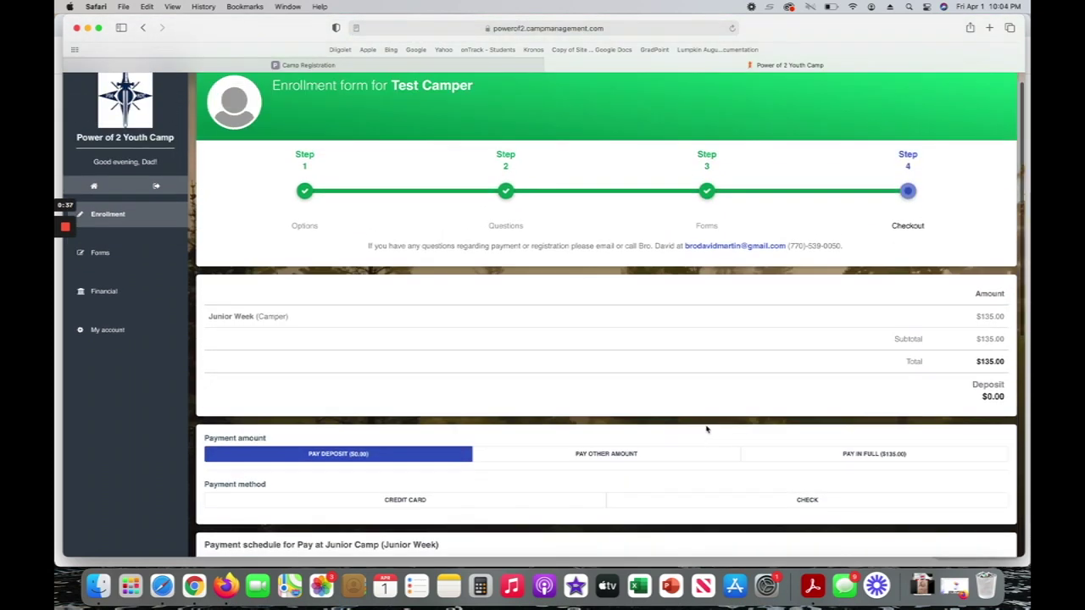
{"action": "scroll", "coordinate": [707, 430], "scroll_direction": "down", "scroll_amount": 4}
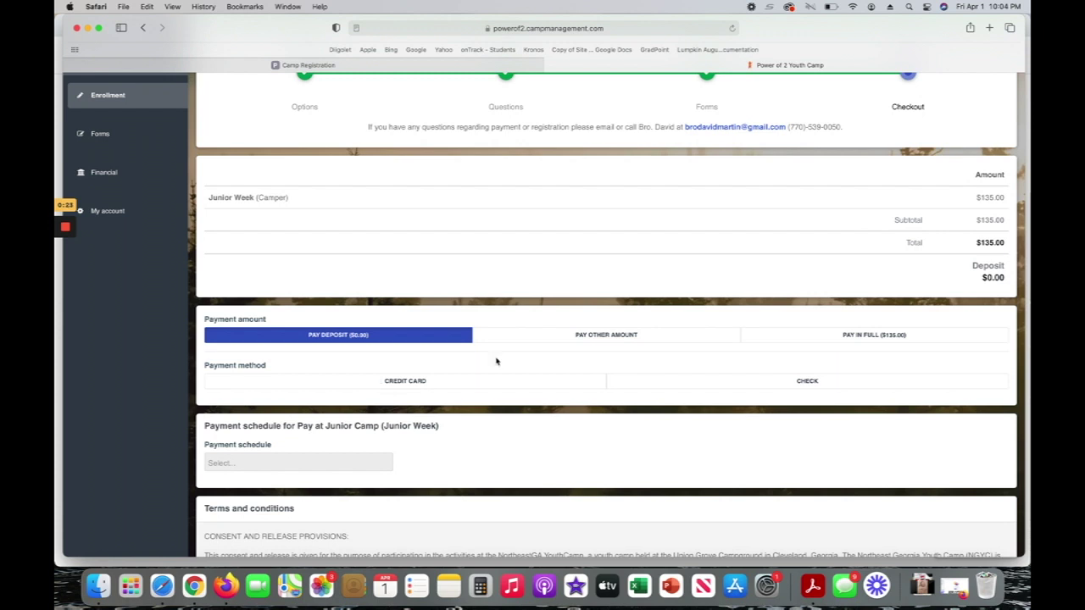
{"action": "left_click", "coordinate": [543, 339]}
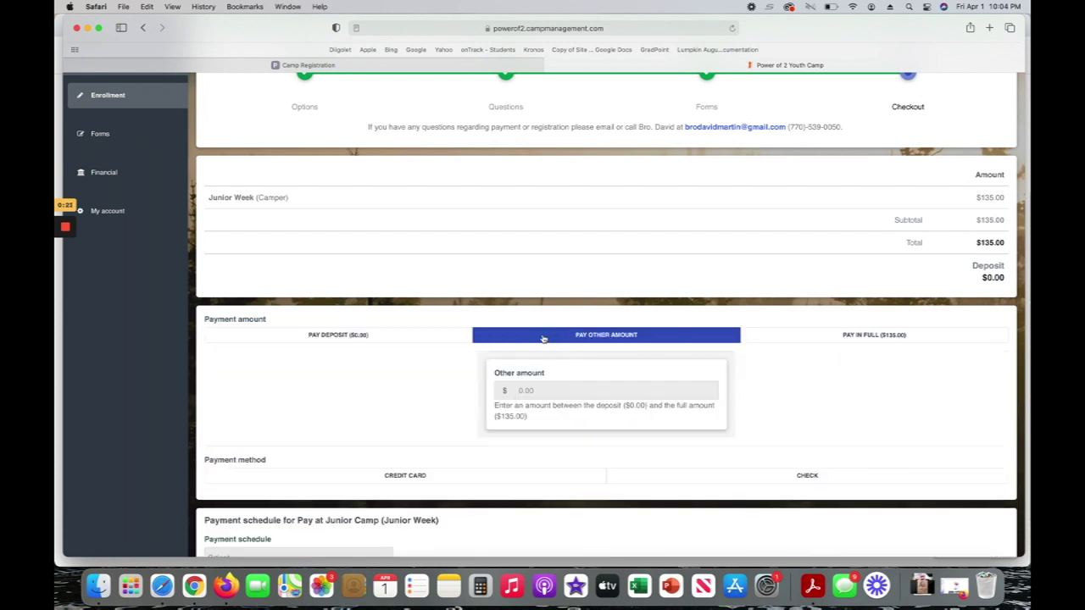
{"action": "left_click", "coordinate": [318, 335]}
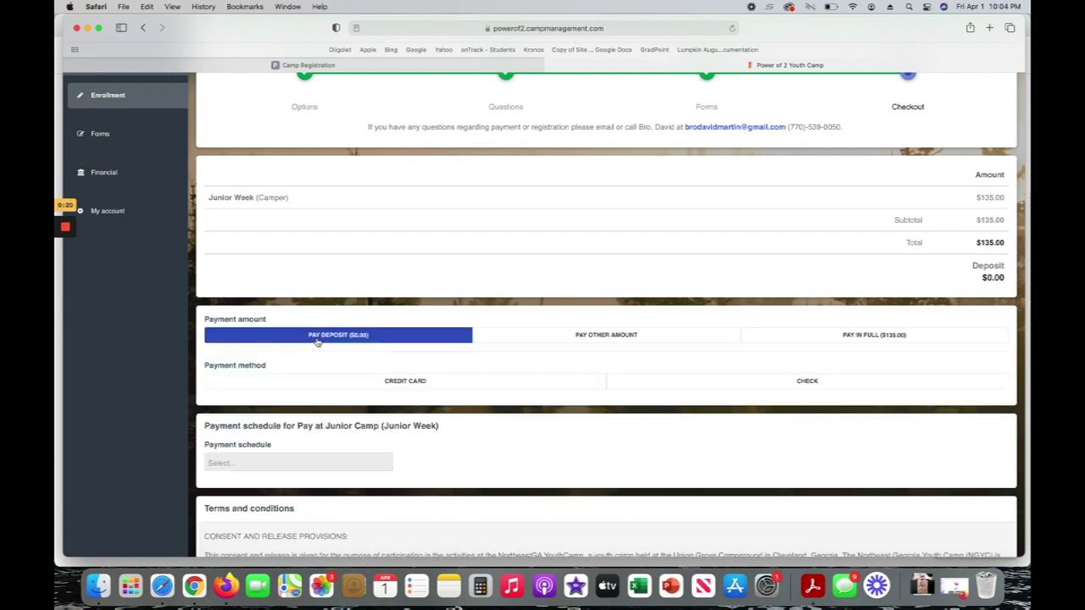
{"action": "left_click", "coordinate": [788, 383]}
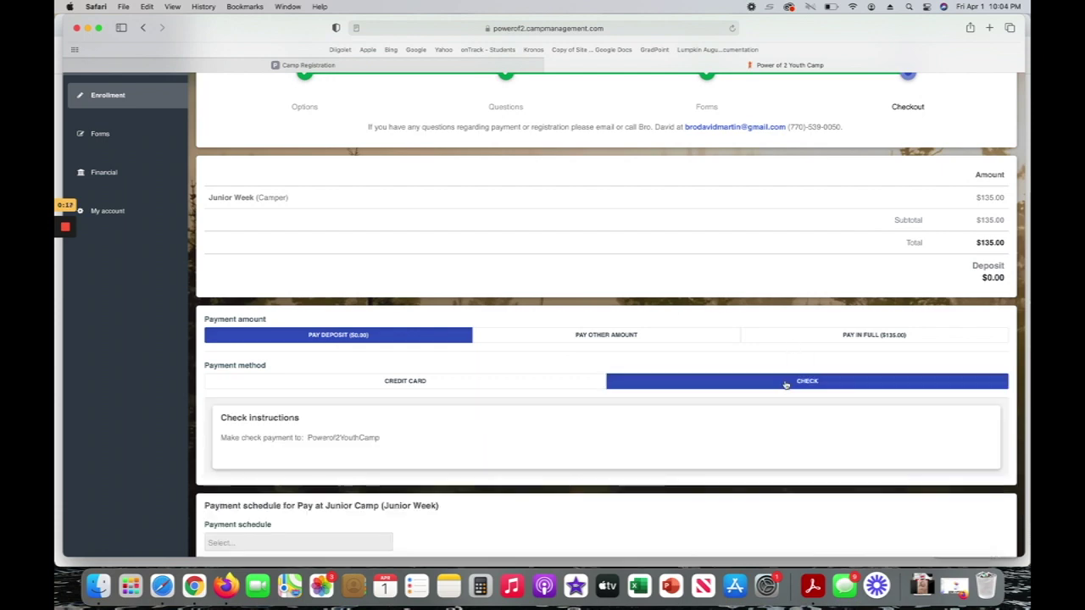
{"action": "scroll", "coordinate": [786, 384], "scroll_direction": "down", "scroll_amount": 5}
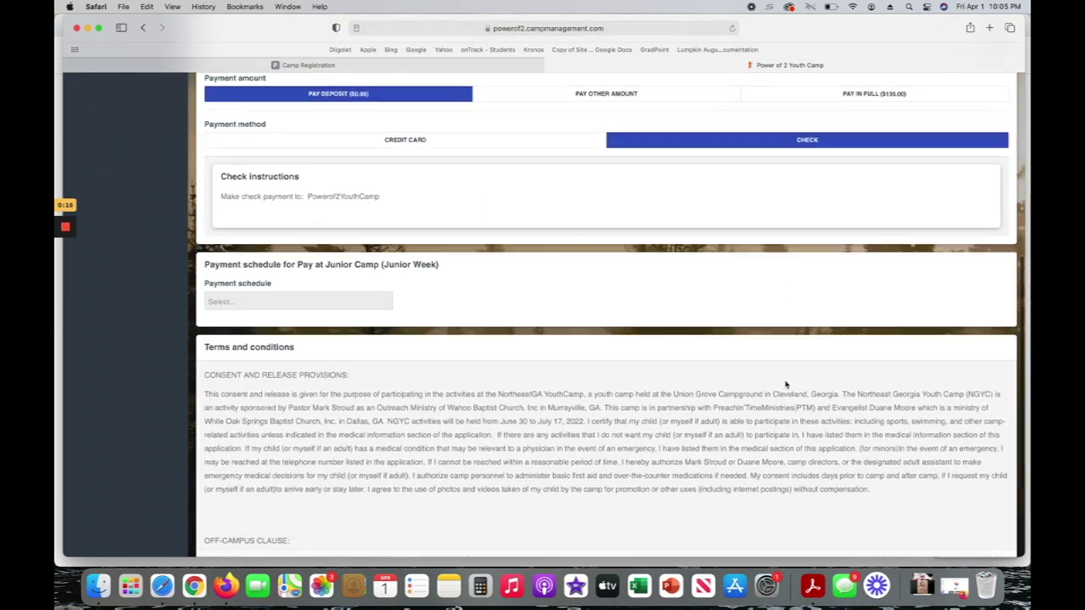
{"action": "left_click", "coordinate": [259, 277]}
{"action": "left_click", "coordinate": [260, 286]}
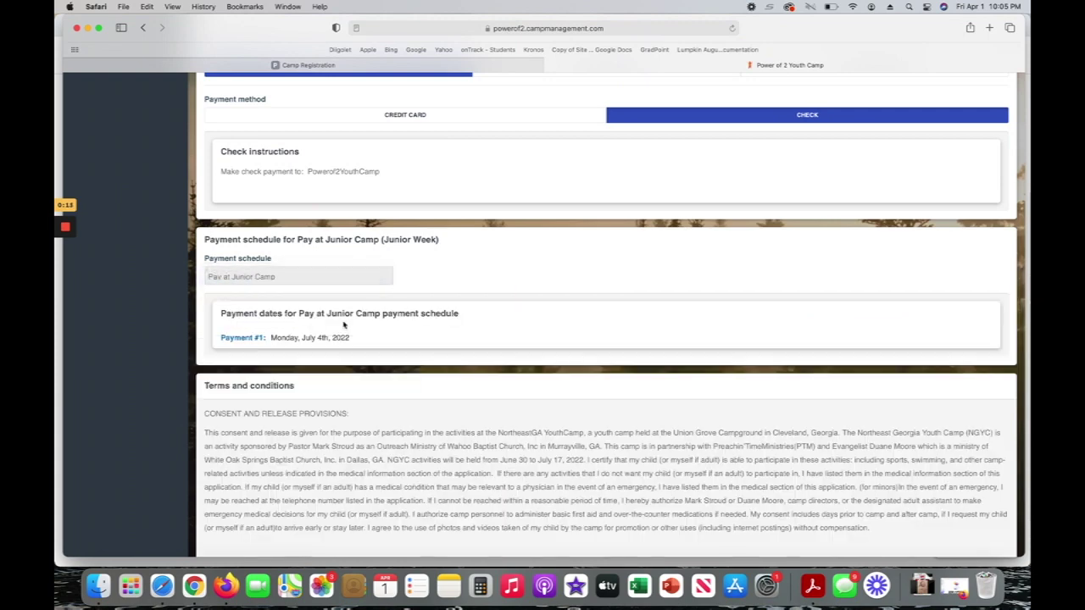
Agree to the enrollment terms and sign with the parent's name.
{"action": "scroll", "coordinate": [424, 365], "scroll_direction": "down", "scroll_amount": 2}
{"action": "scroll", "coordinate": [434, 391], "scroll_direction": "down", "scroll_amount": 3}
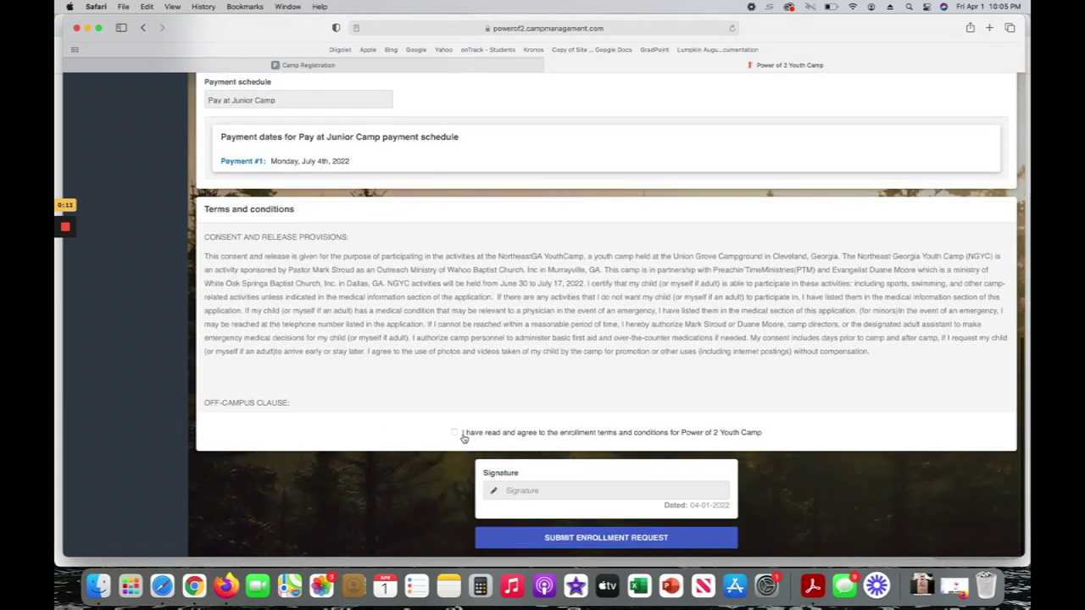
{"action": "left_click", "coordinate": [455, 432]}
{"action": "left_click", "coordinate": [543, 490]}
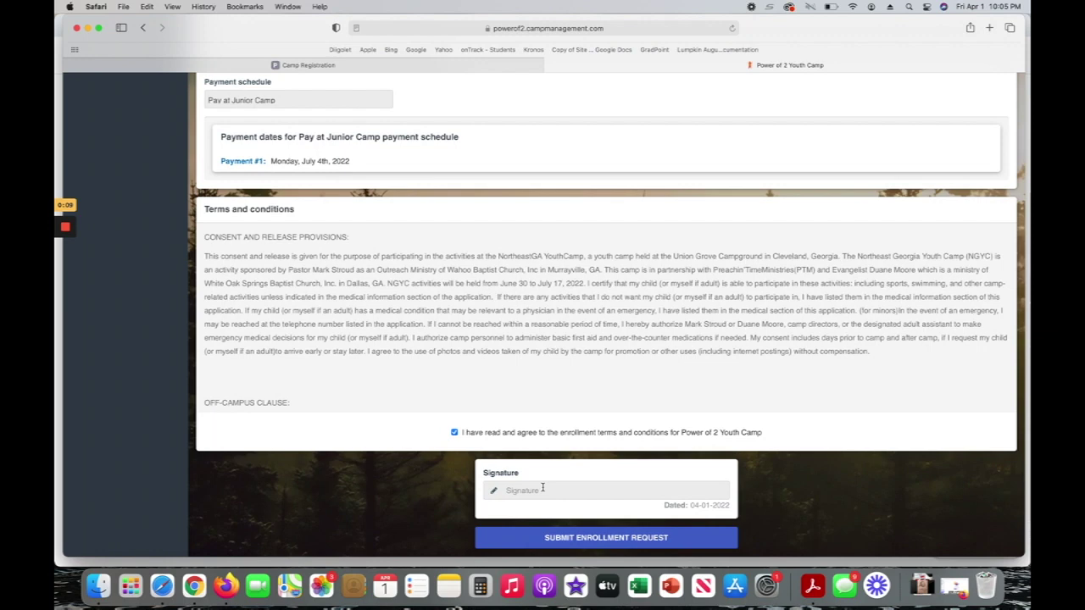
{"action": "type", "text": "dad camper"}
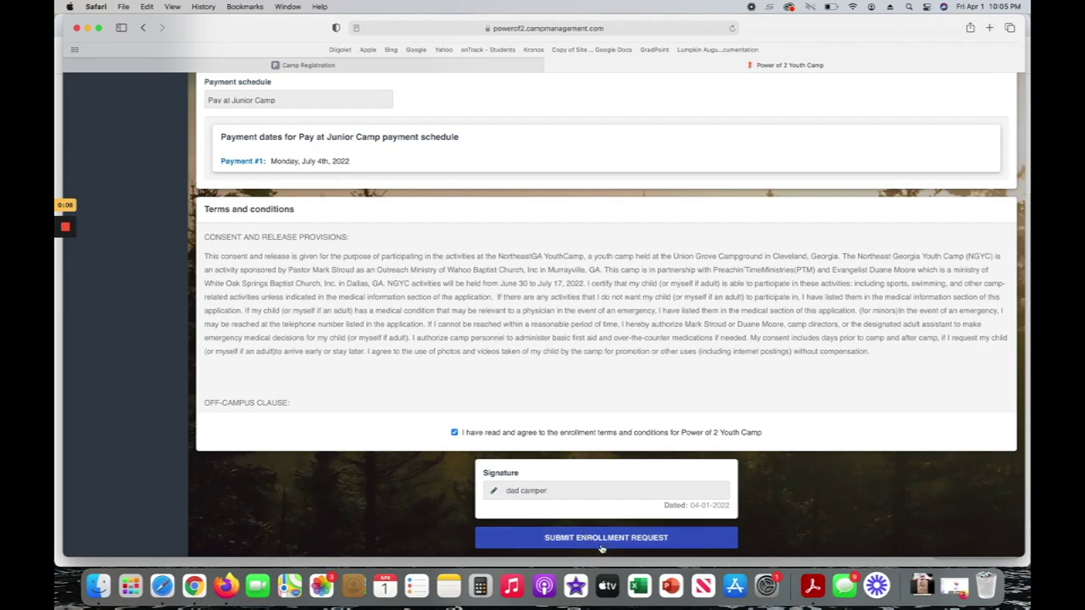
Submit the Junior Week enrollment request and return to the Power of Two Parent Portal home.
{"action": "left_click", "coordinate": [602, 543]}
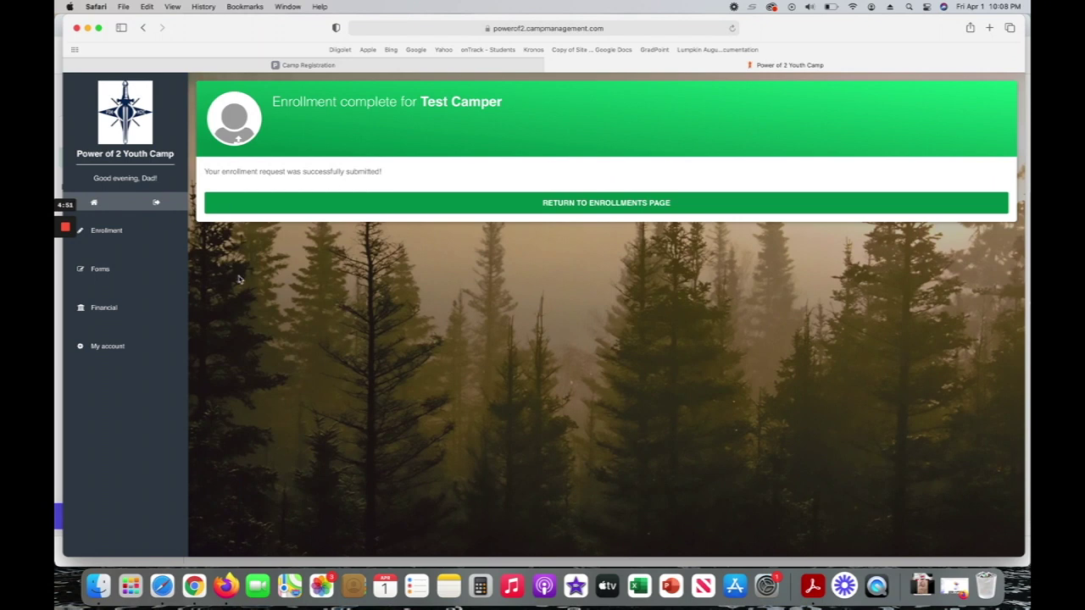
{"action": "left_click", "coordinate": [96, 204]}
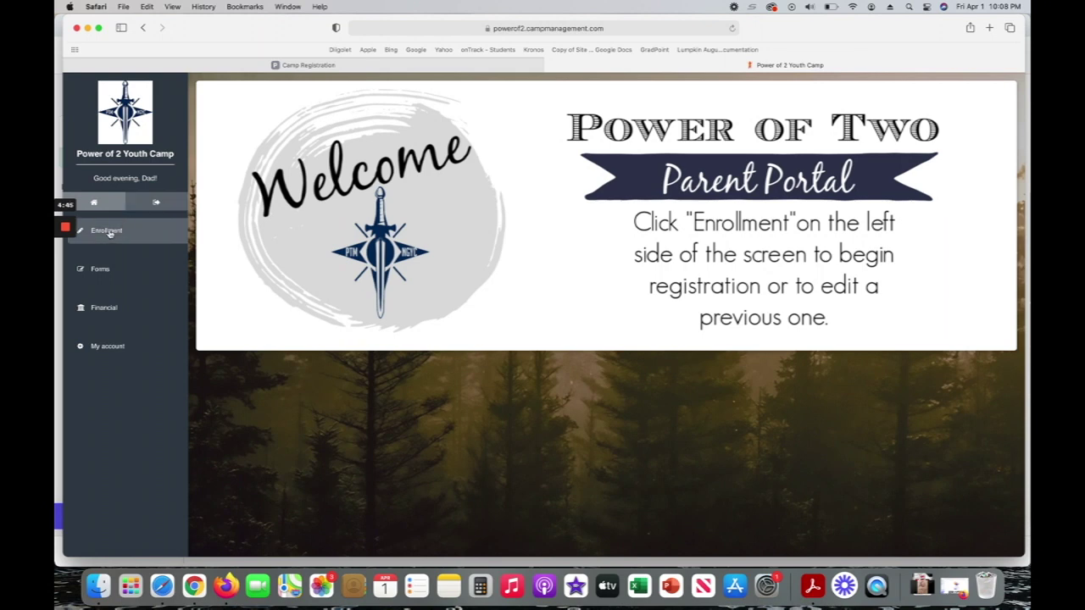
Go to the Enrollment for 2022 page, which lists Test Camper with an add-camper option.
{"action": "left_click", "coordinate": [109, 232]}
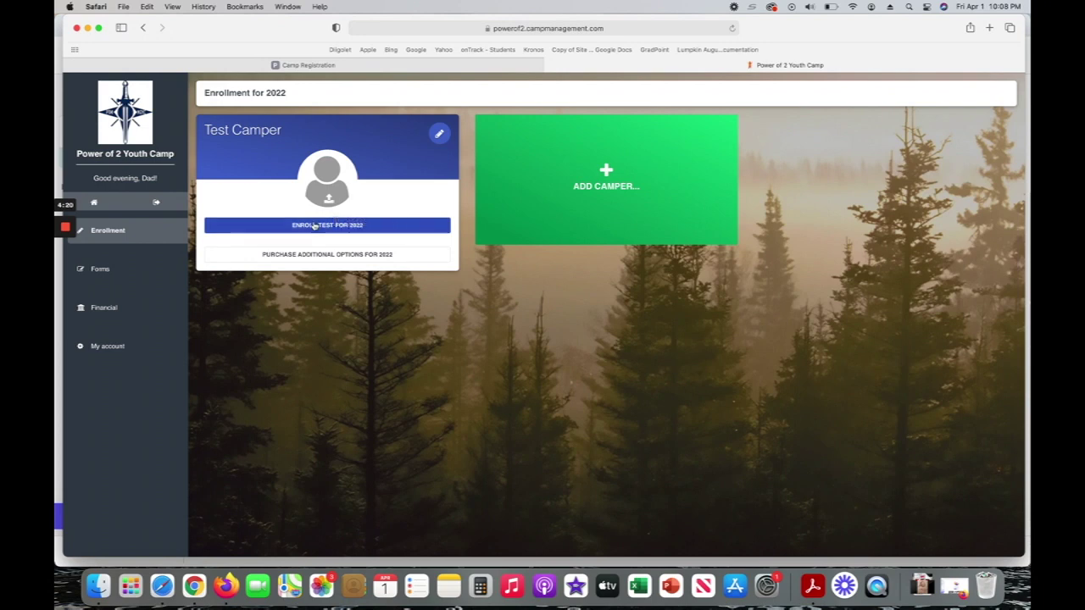
{"action": "mouse_move", "coordinate": [68, 231]}
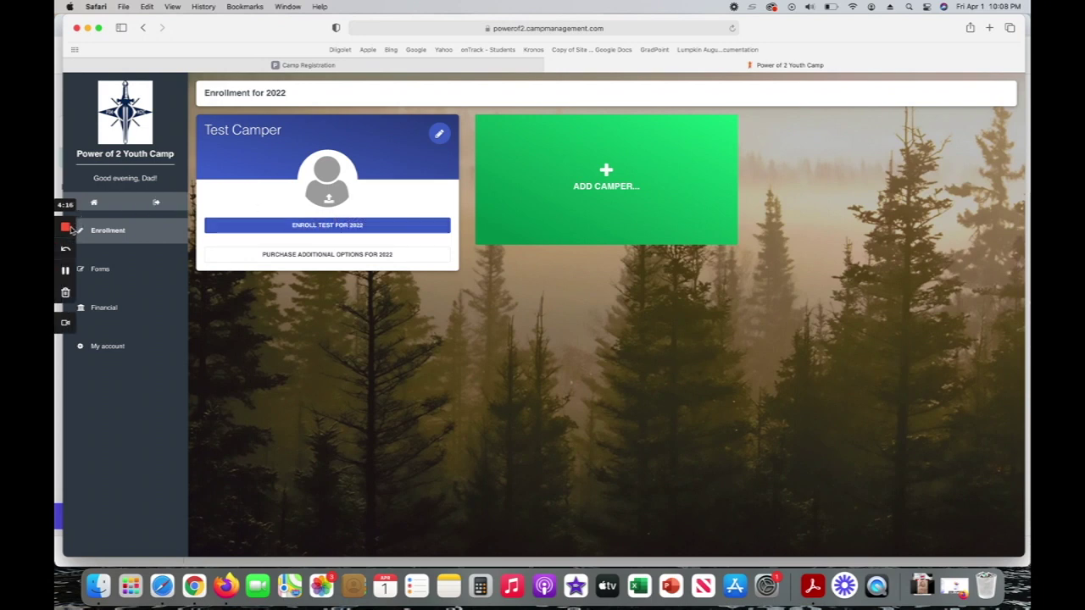
{"action": "left_click", "coordinate": [67, 270]}
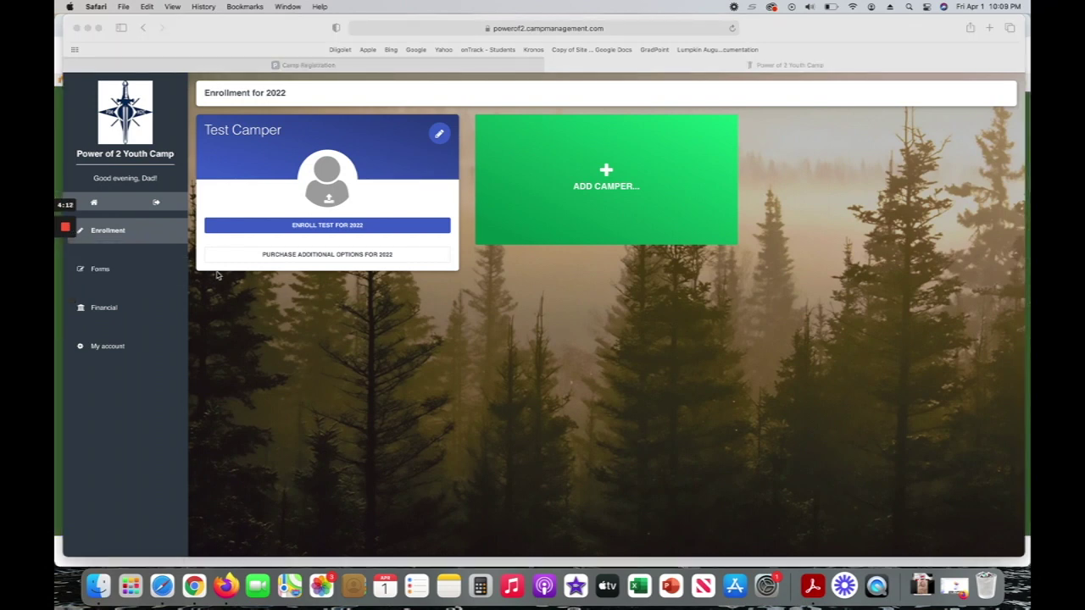
Reload the enrollment page, then go to Camper Forms, where Test Camper is listed.
{"action": "left_click", "coordinate": [732, 29]}
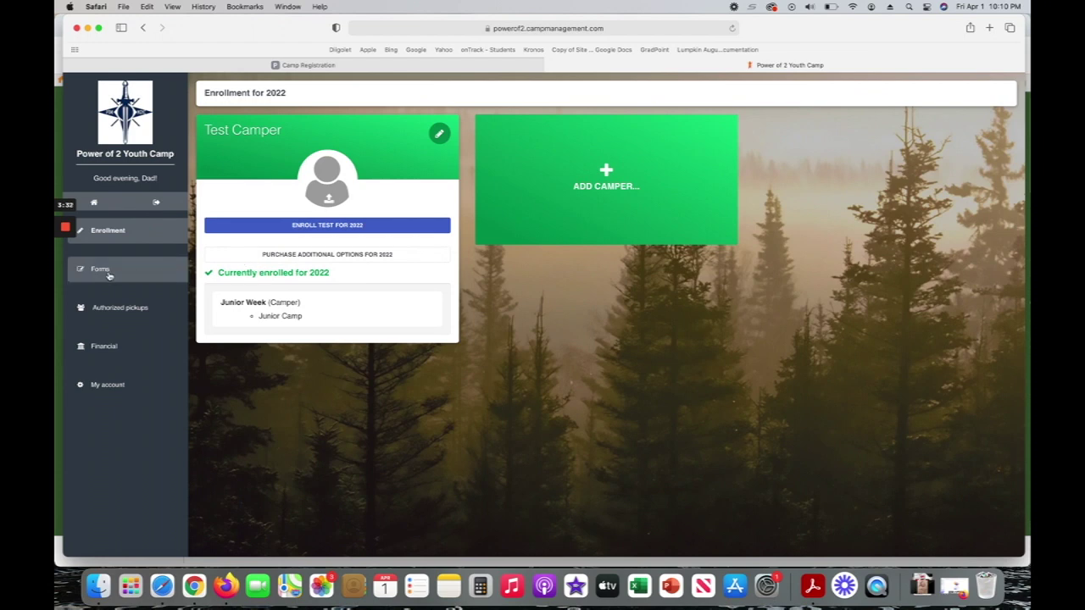
{"action": "left_click", "coordinate": [97, 276]}
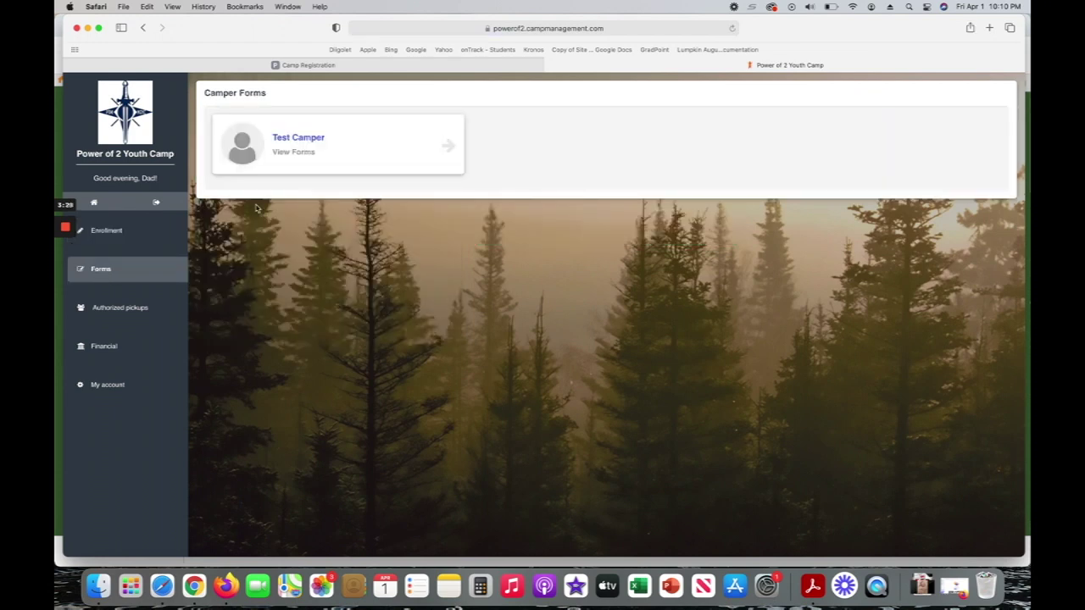
View Test Camper's forms, showing the 2022 Medical Form submitted April 1st, 2022.
{"action": "left_click", "coordinate": [434, 143]}
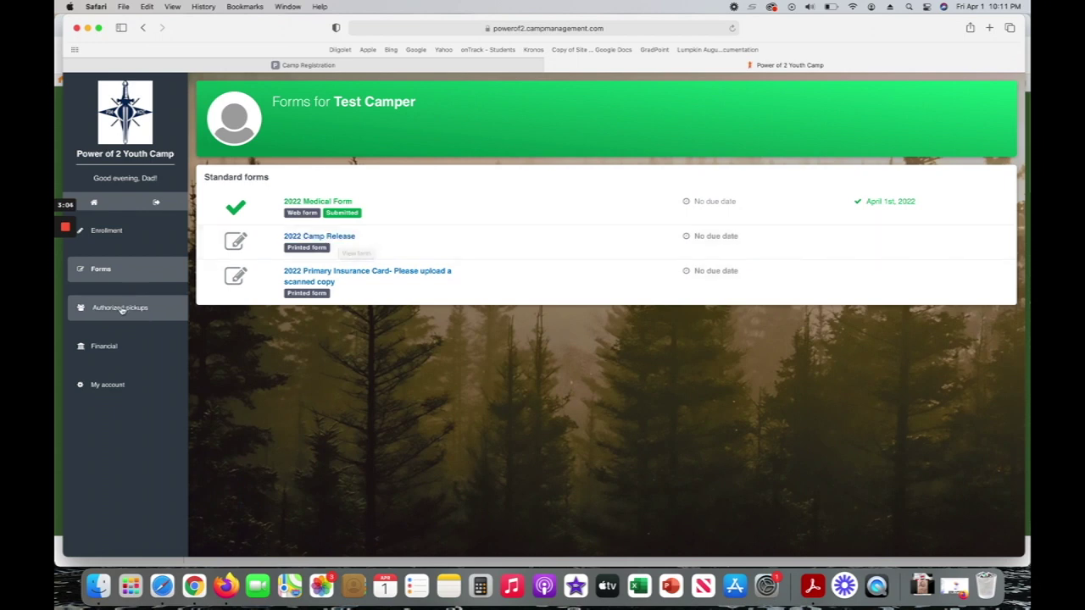
Check the account's Password, Camper Info and Family info tabs, then return to Enrollment for 2022.
{"action": "left_click", "coordinate": [115, 392]}
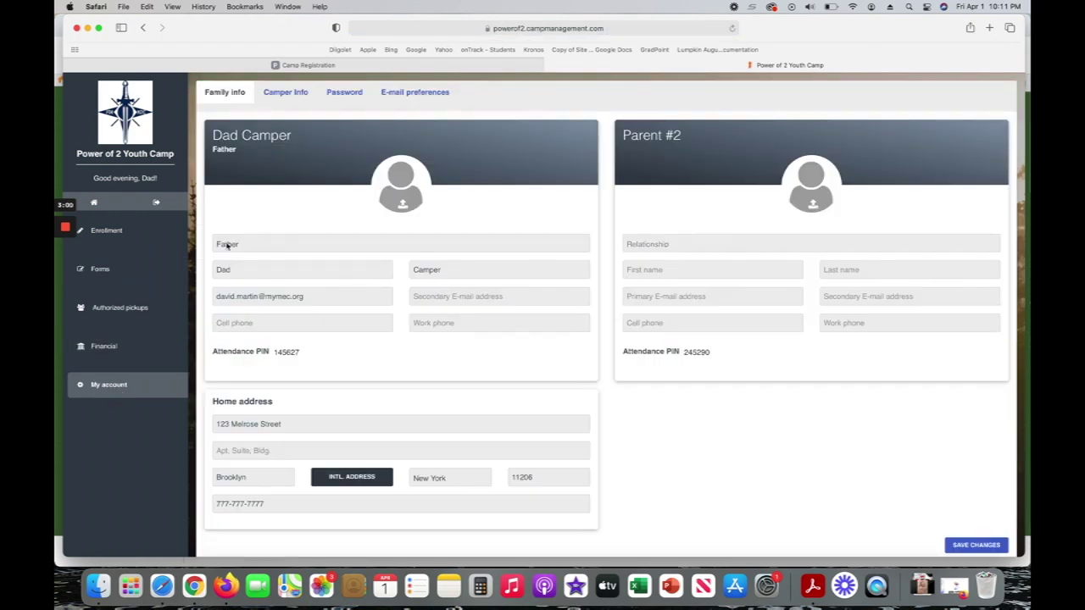
{"action": "left_click", "coordinate": [350, 99]}
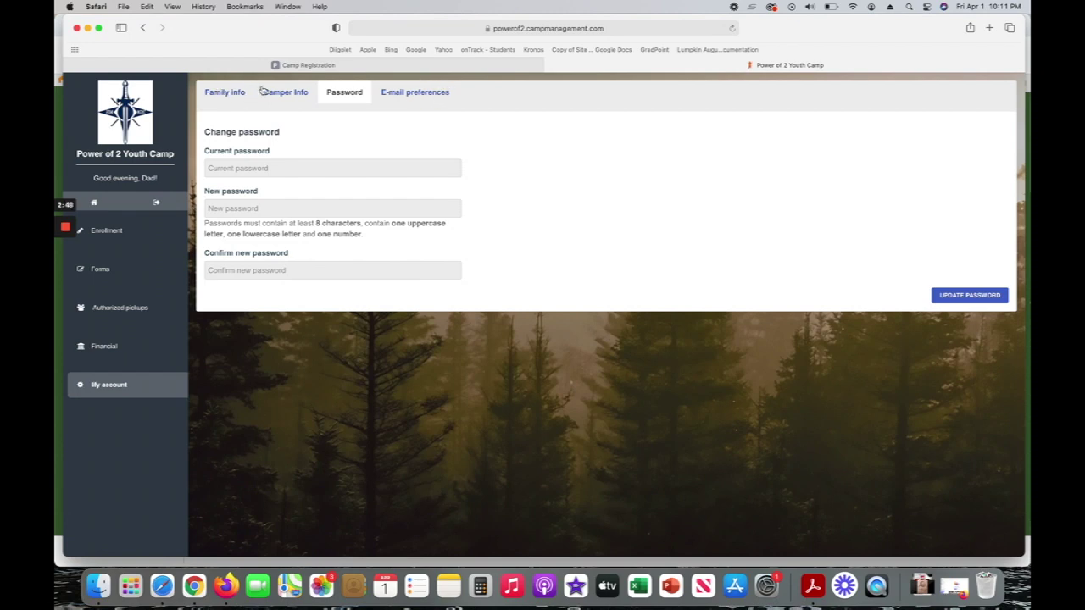
{"action": "left_click", "coordinate": [285, 94]}
{"action": "left_click", "coordinate": [228, 93]}
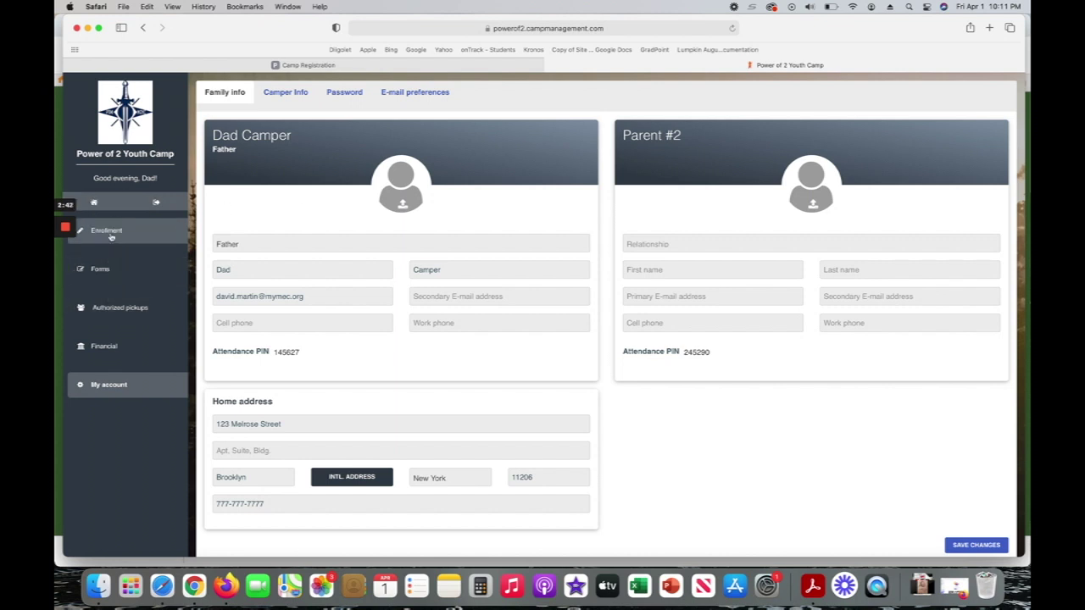
{"action": "left_click", "coordinate": [109, 231]}
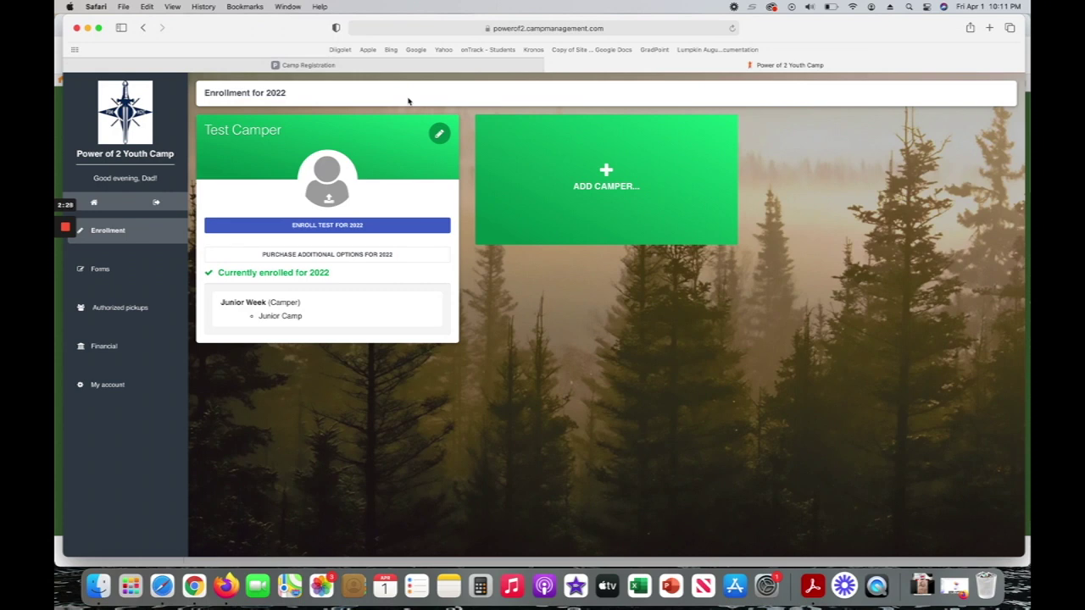
Return to the Power of 2 Youth Camp Camp Registration page with its Welcome message.
{"action": "left_click", "coordinate": [402, 66]}
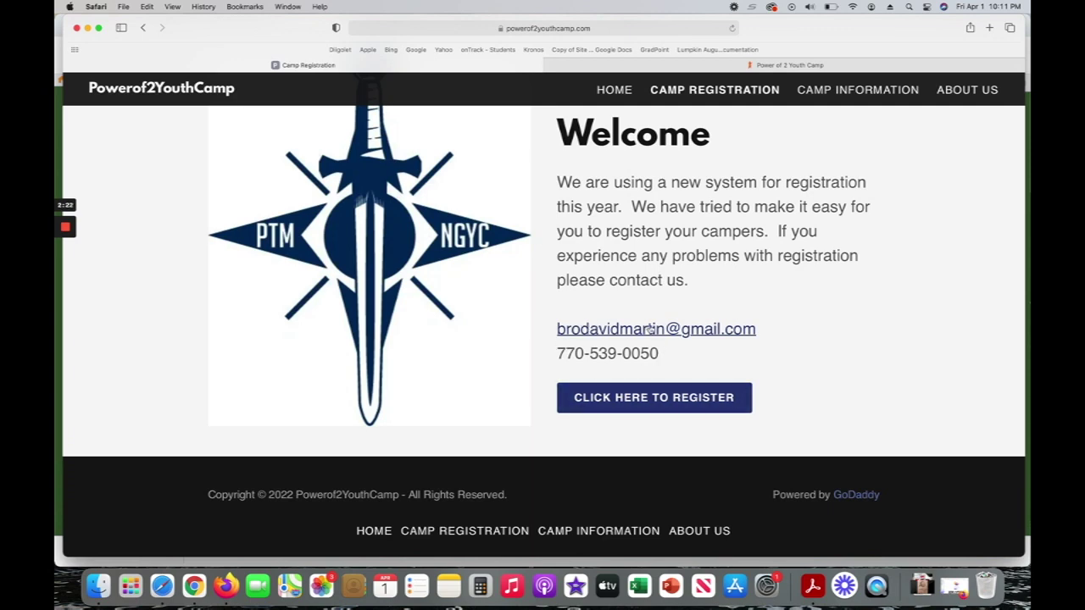
{"action": "scroll", "coordinate": [650, 328], "scroll_direction": "up", "scroll_amount": 5}
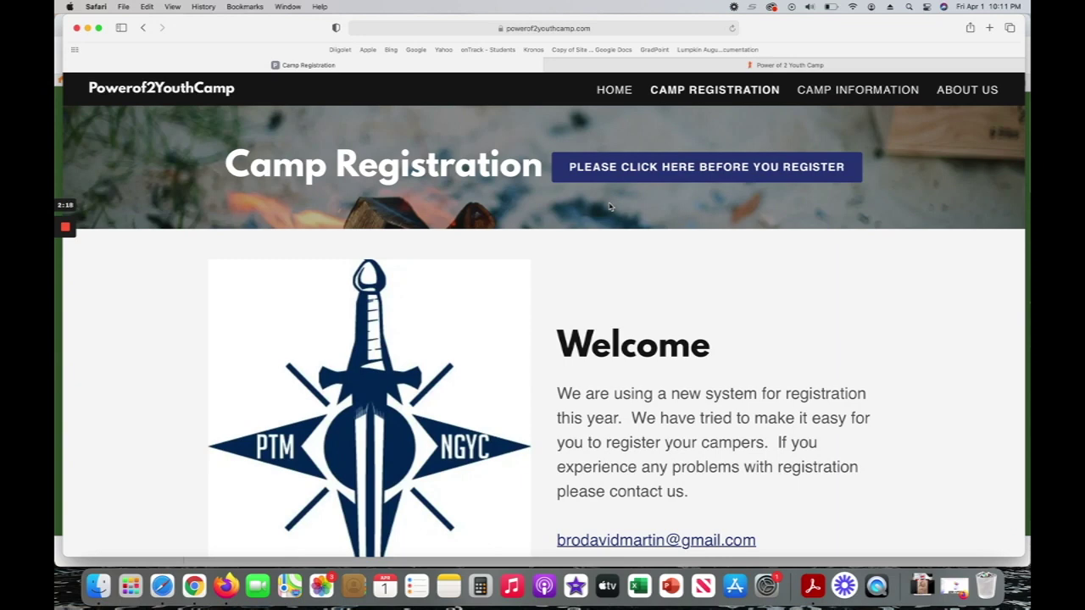
{"action": "scroll", "coordinate": [629, 278], "scroll_direction": "down", "scroll_amount": 2}
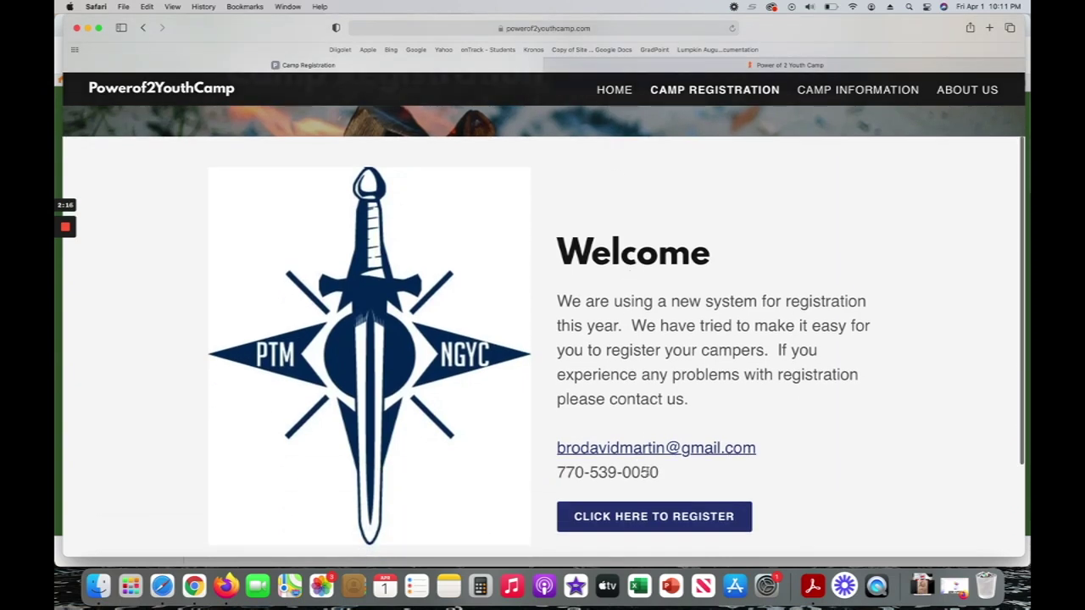
{"action": "scroll", "coordinate": [662, 471], "scroll_direction": "up", "scroll_amount": 2}
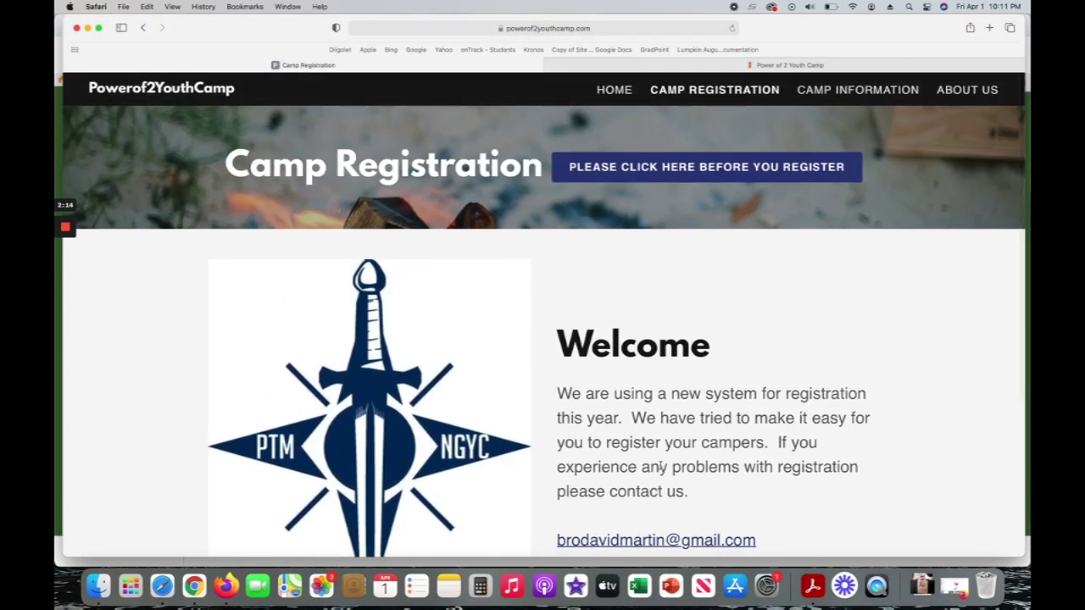